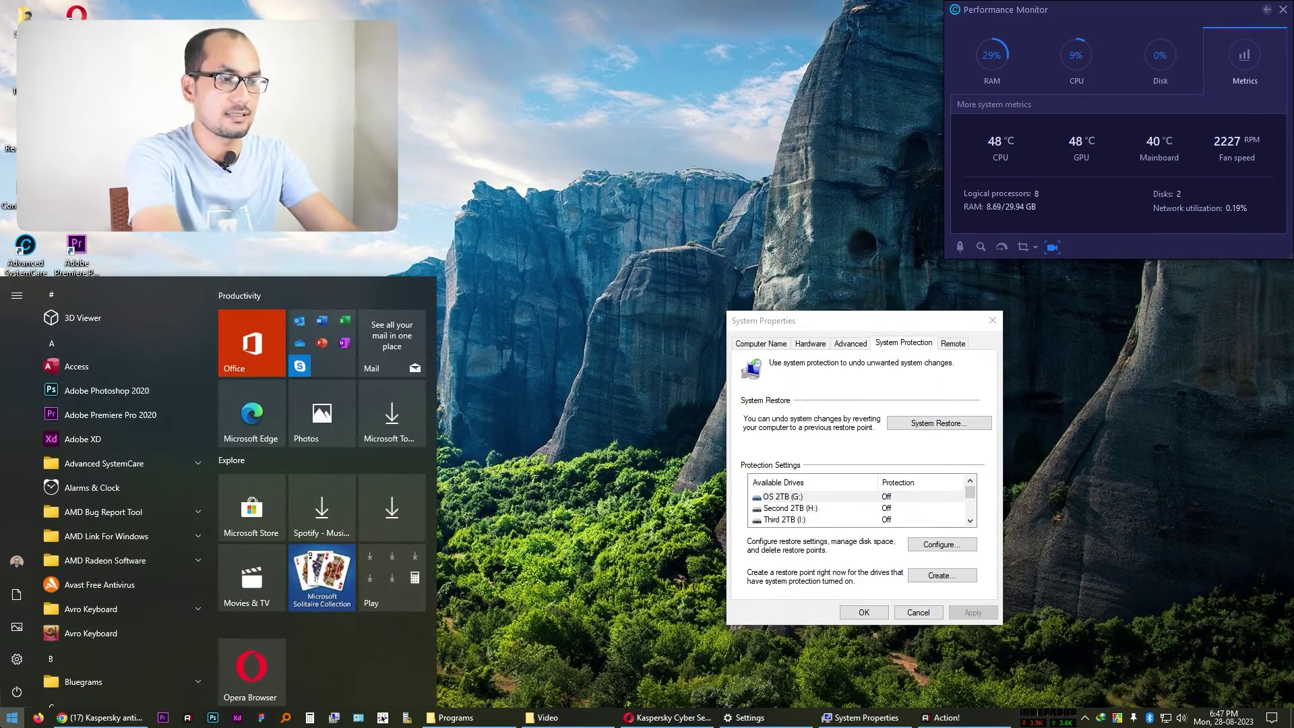
Create a system restore point named 'Before kaspersky setup'
text(system re)
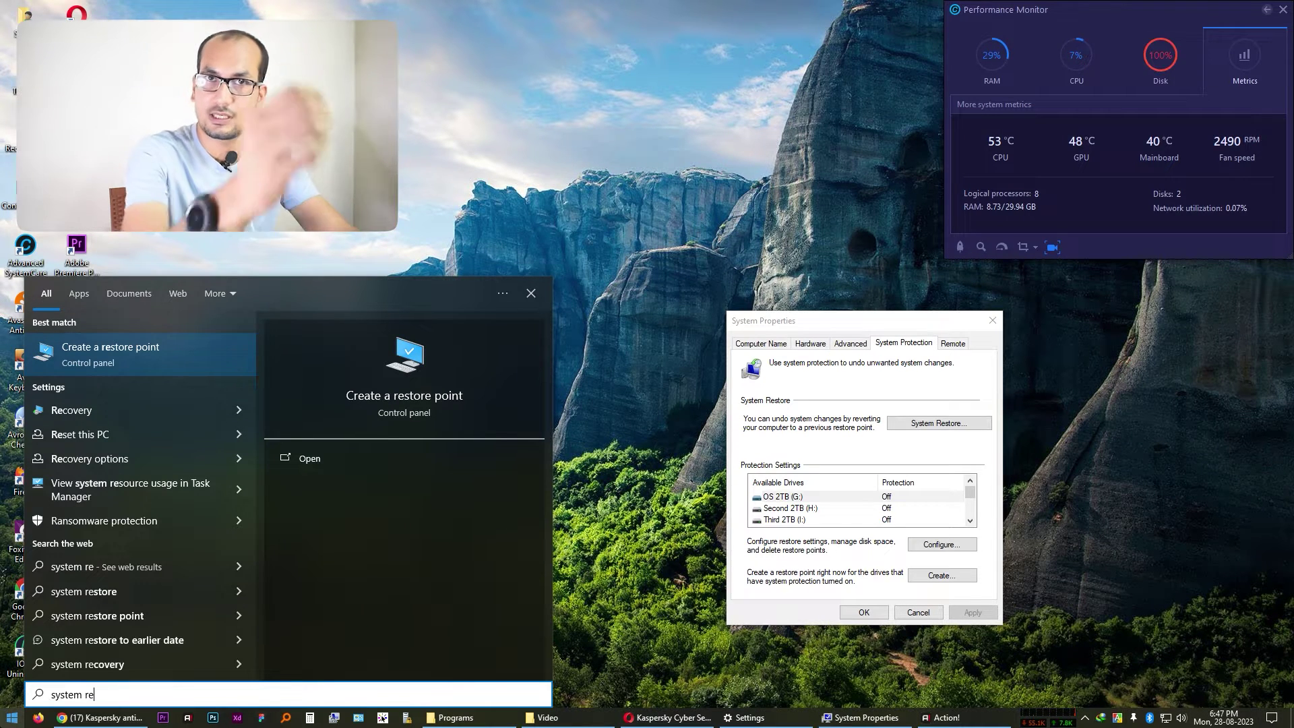
click(181, 363)
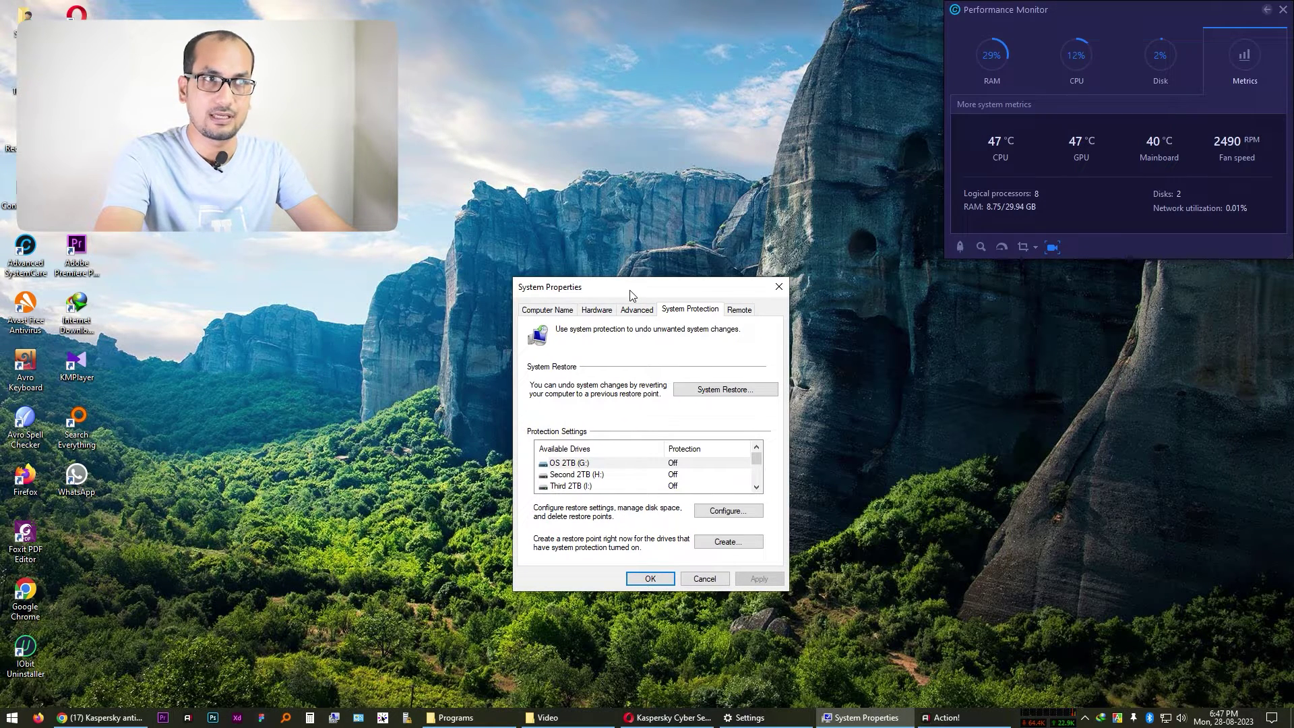
click(738, 544)
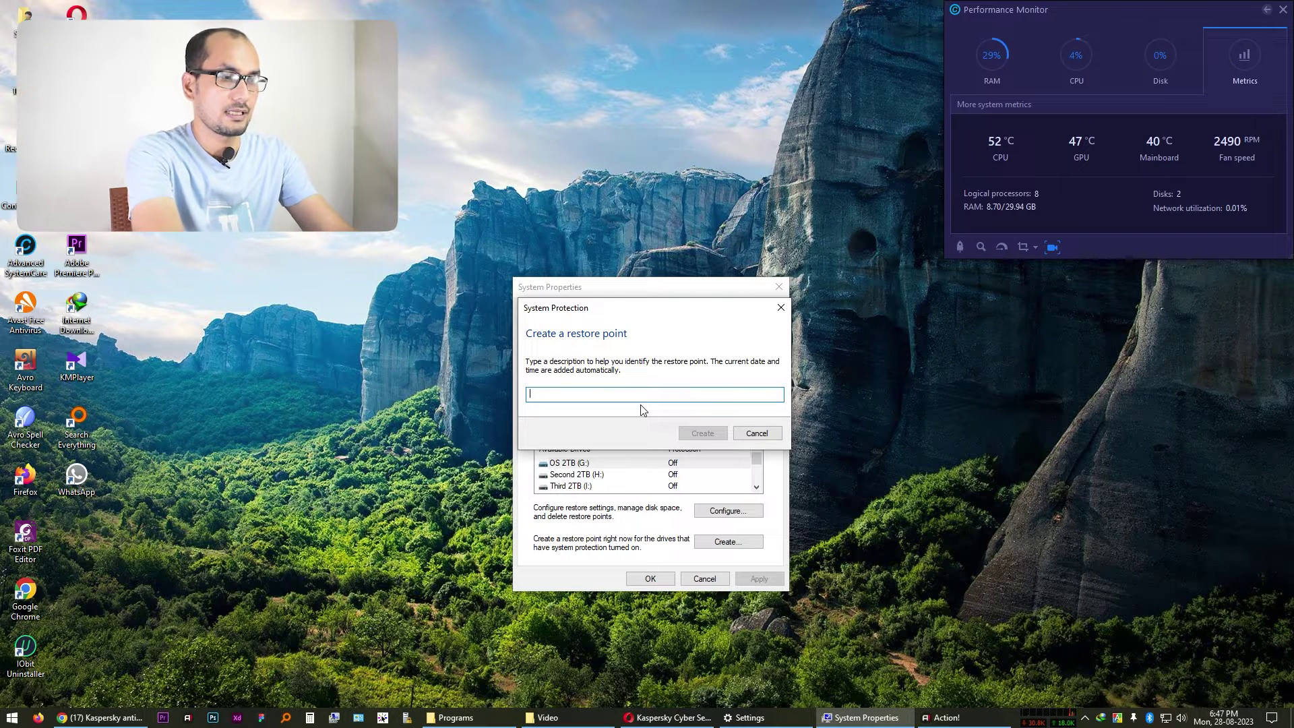
text(Before)
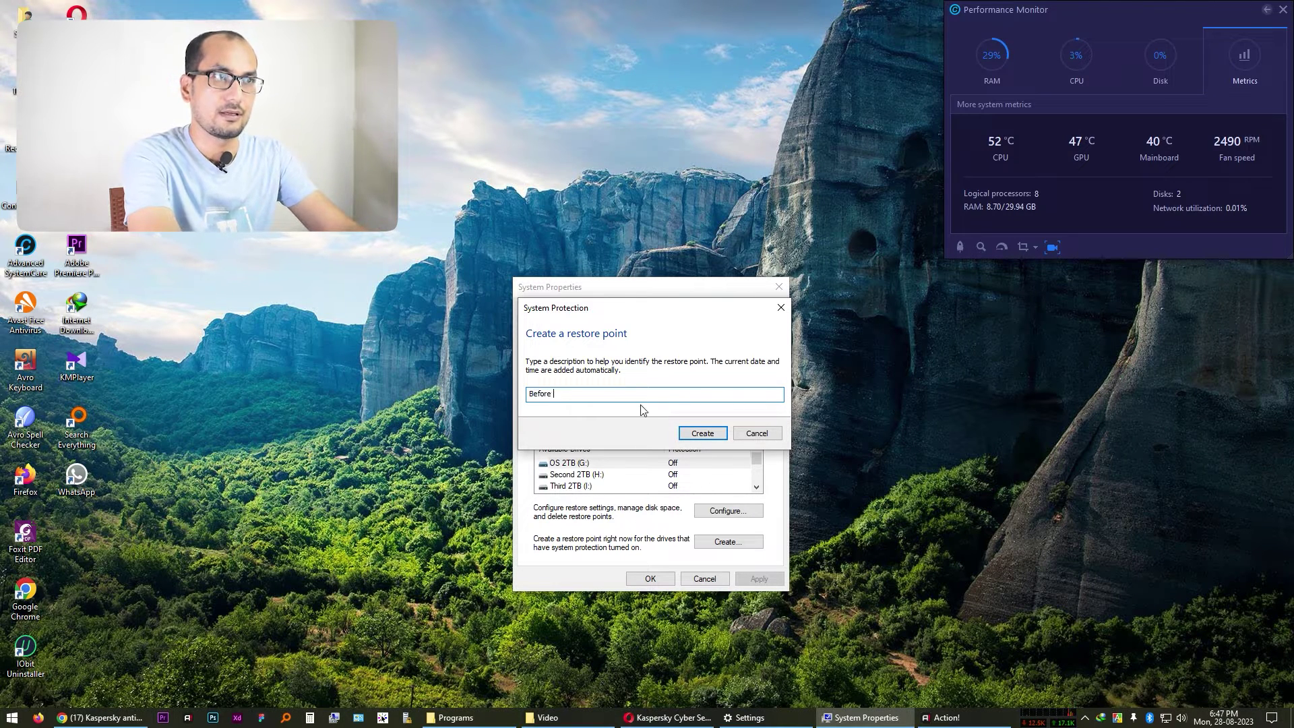
text( kaspersky setup)
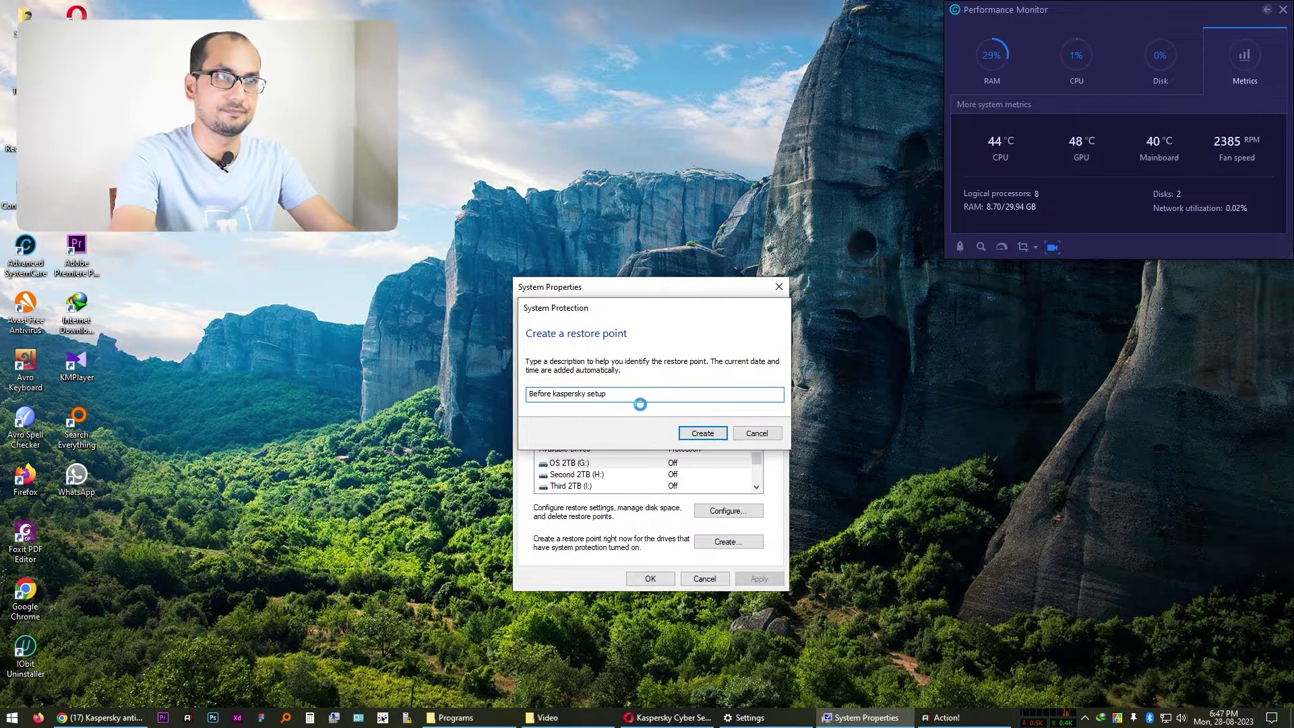
key(Return)
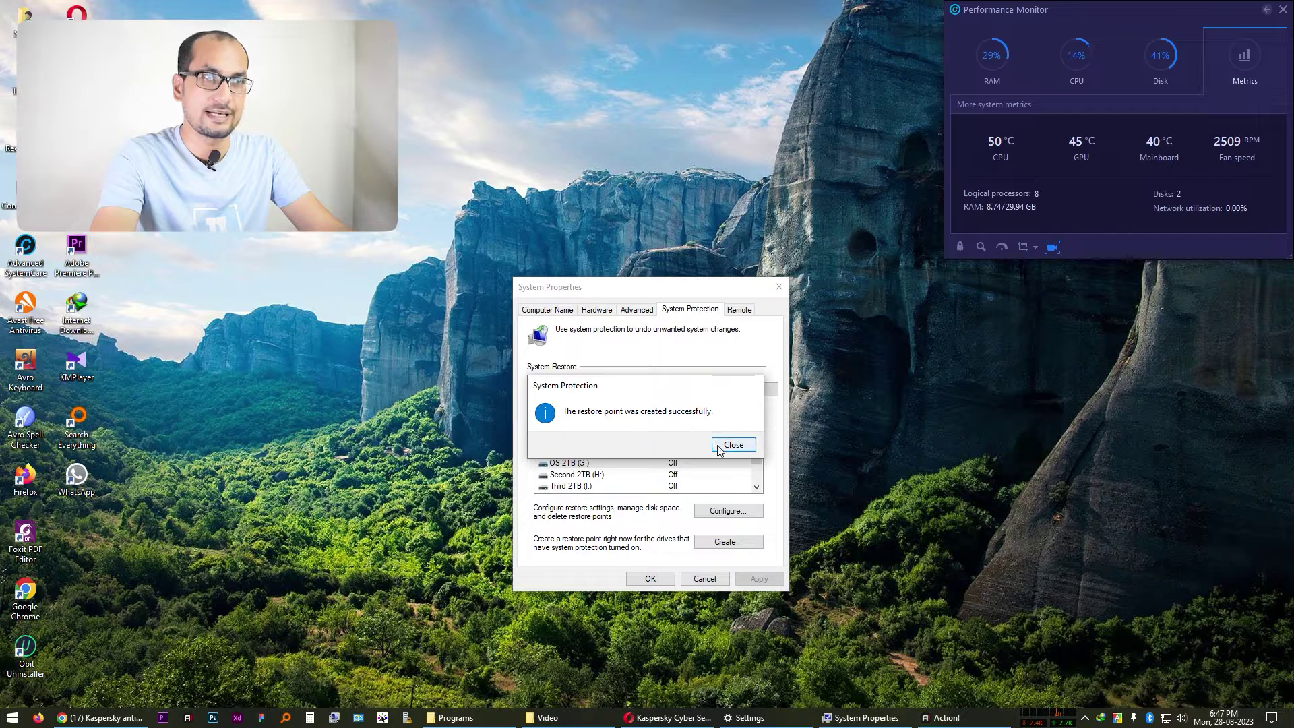
Dismiss the success message, close System Properties, and return to the installed apps window
click(731, 444)
click(671, 580)
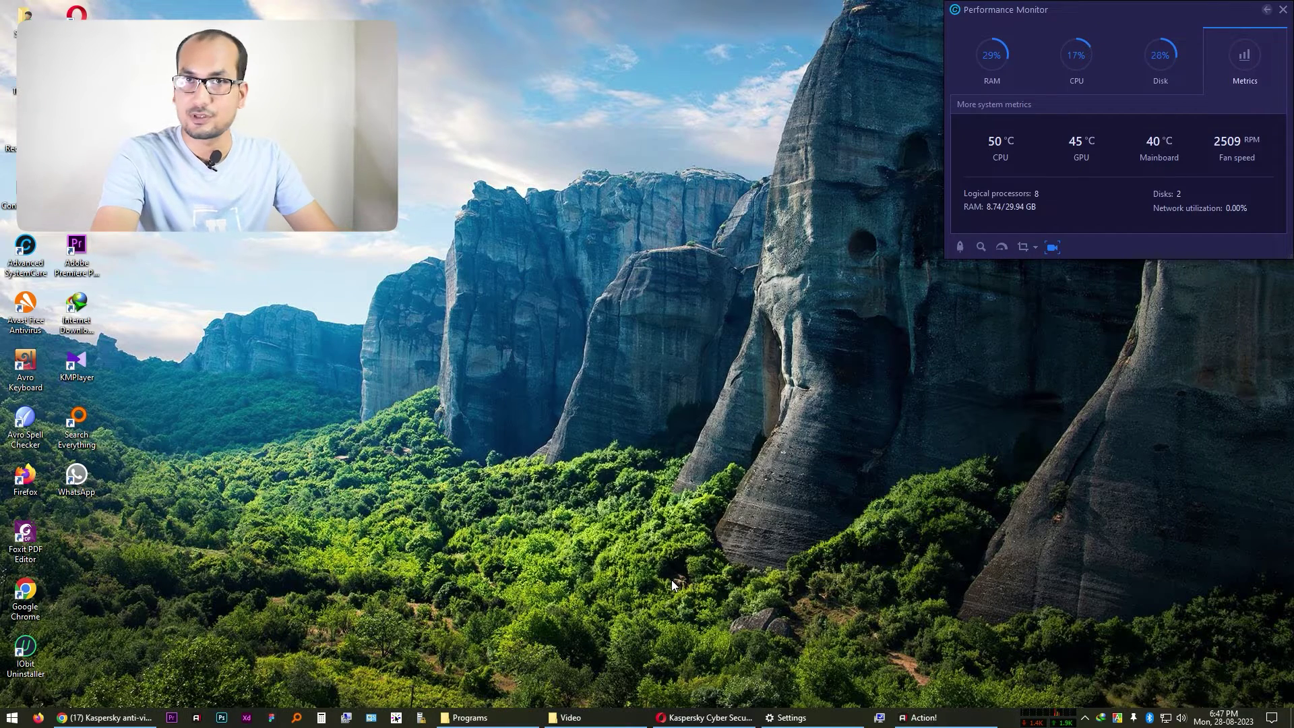
click(802, 717)
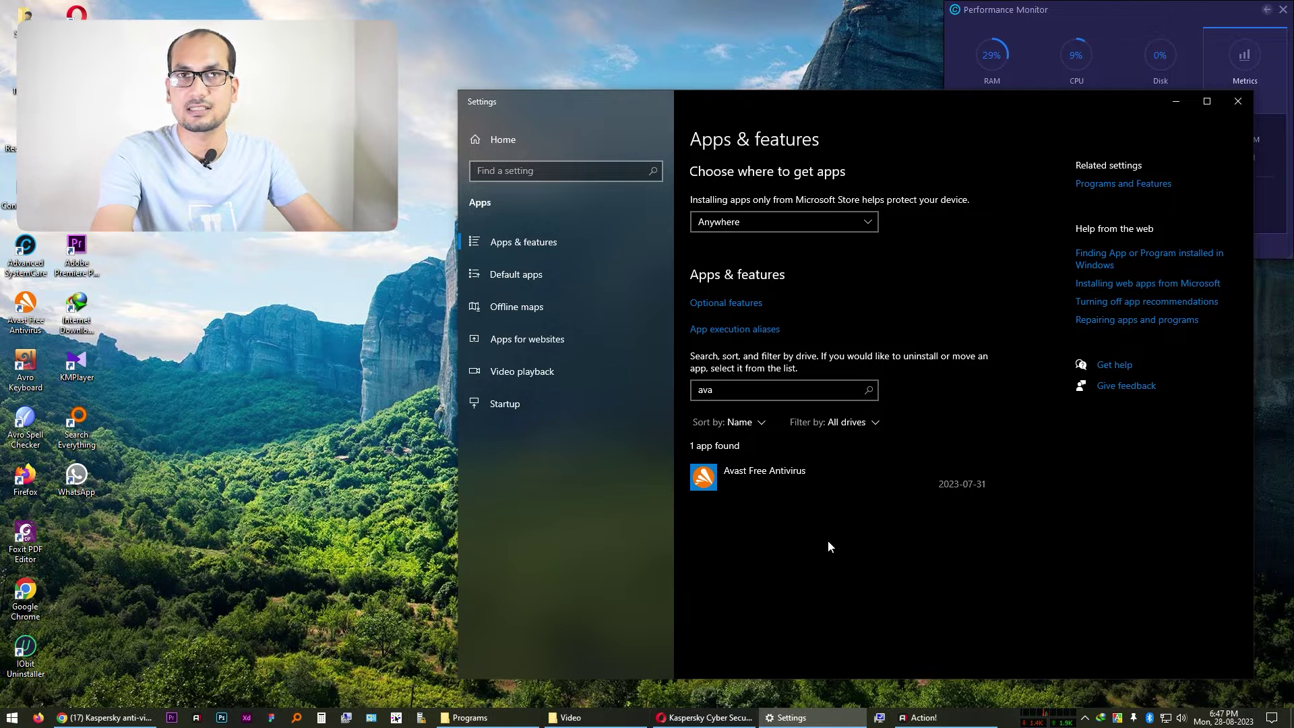
Uninstall Avast Free Antivirus from Apps & features and approve the permission prompt
click(797, 491)
click(963, 536)
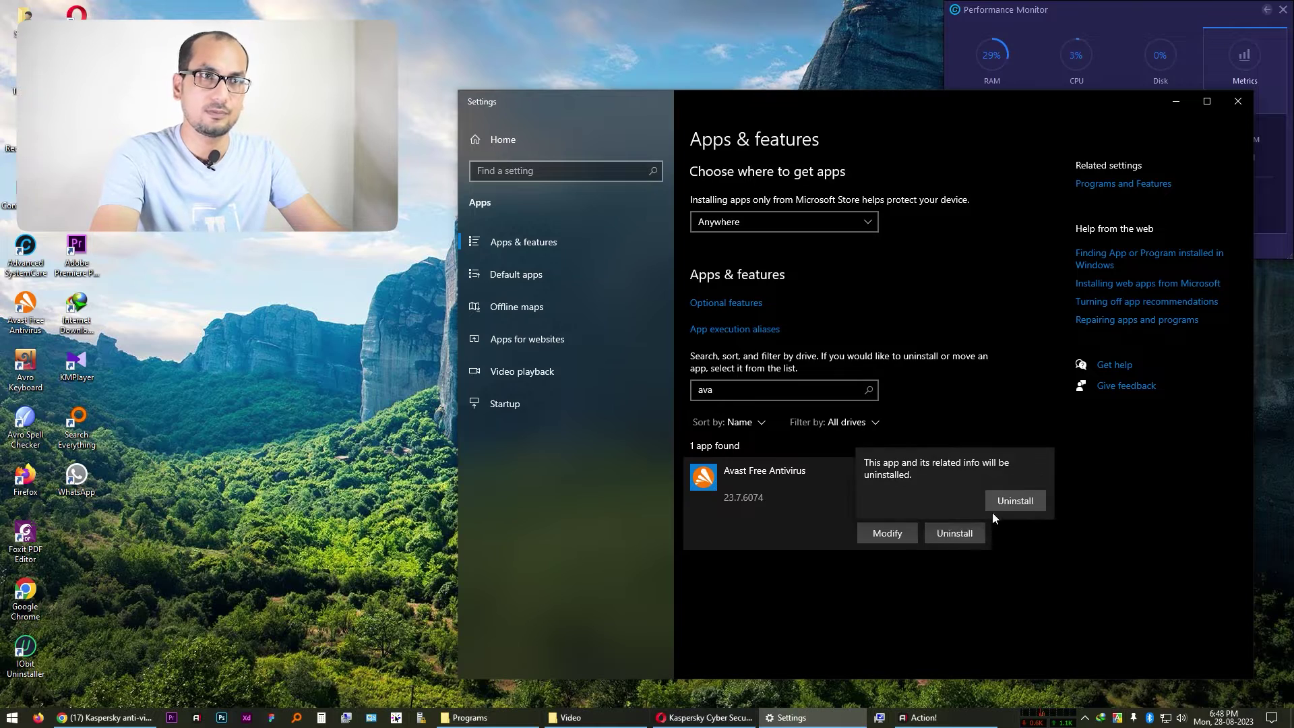
click(1031, 502)
click(544, 449)
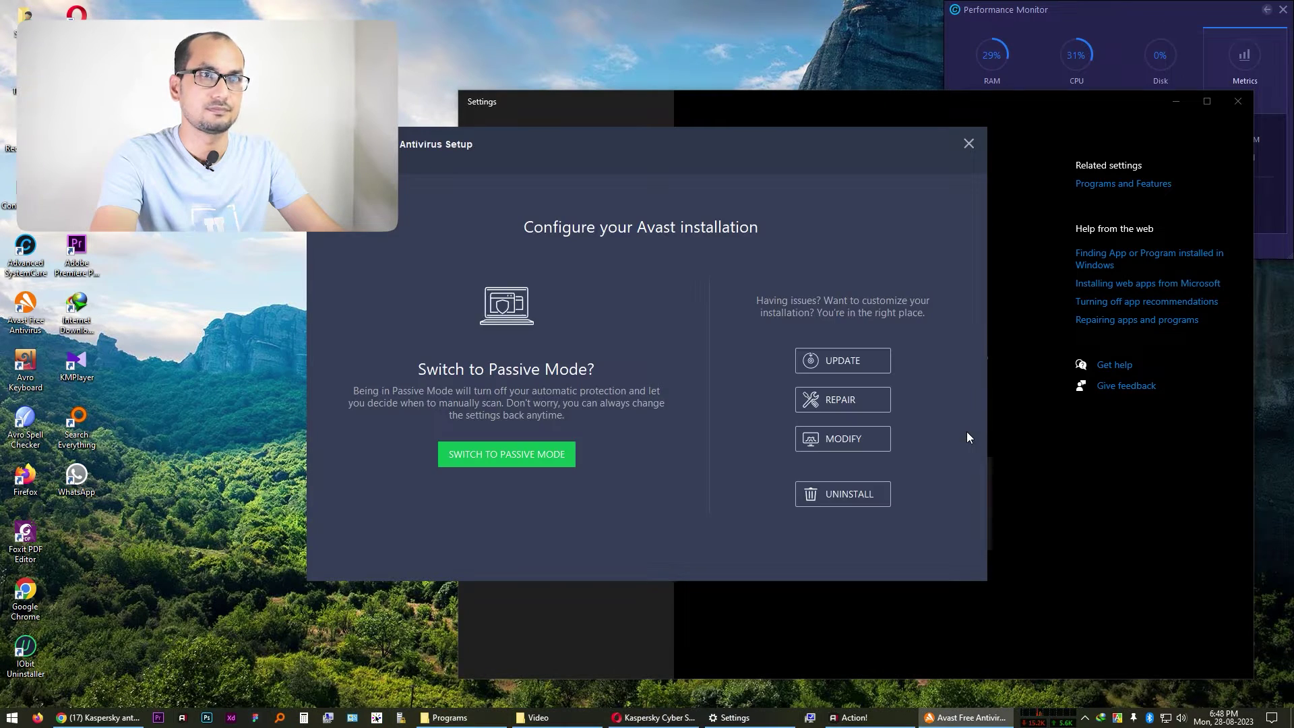
Remove Avast completely, confirm it, choose Restart later, and close Settings
click(838, 500)
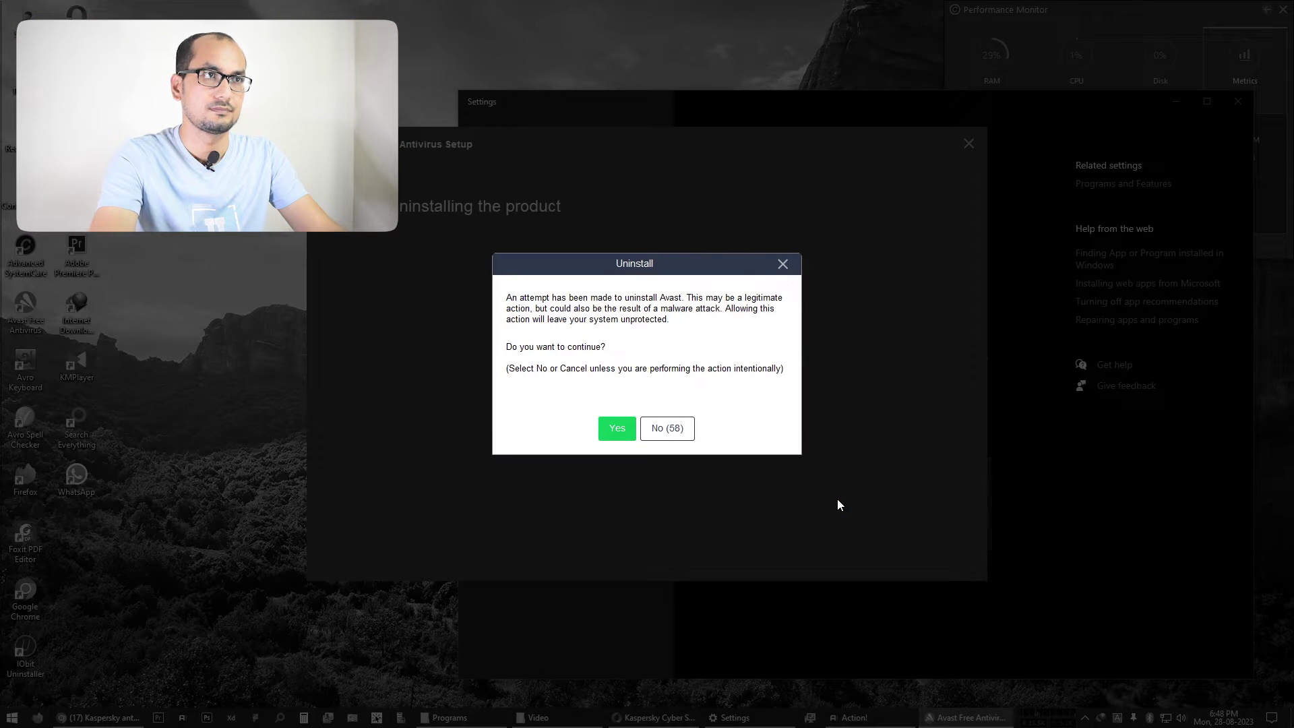
click(620, 434)
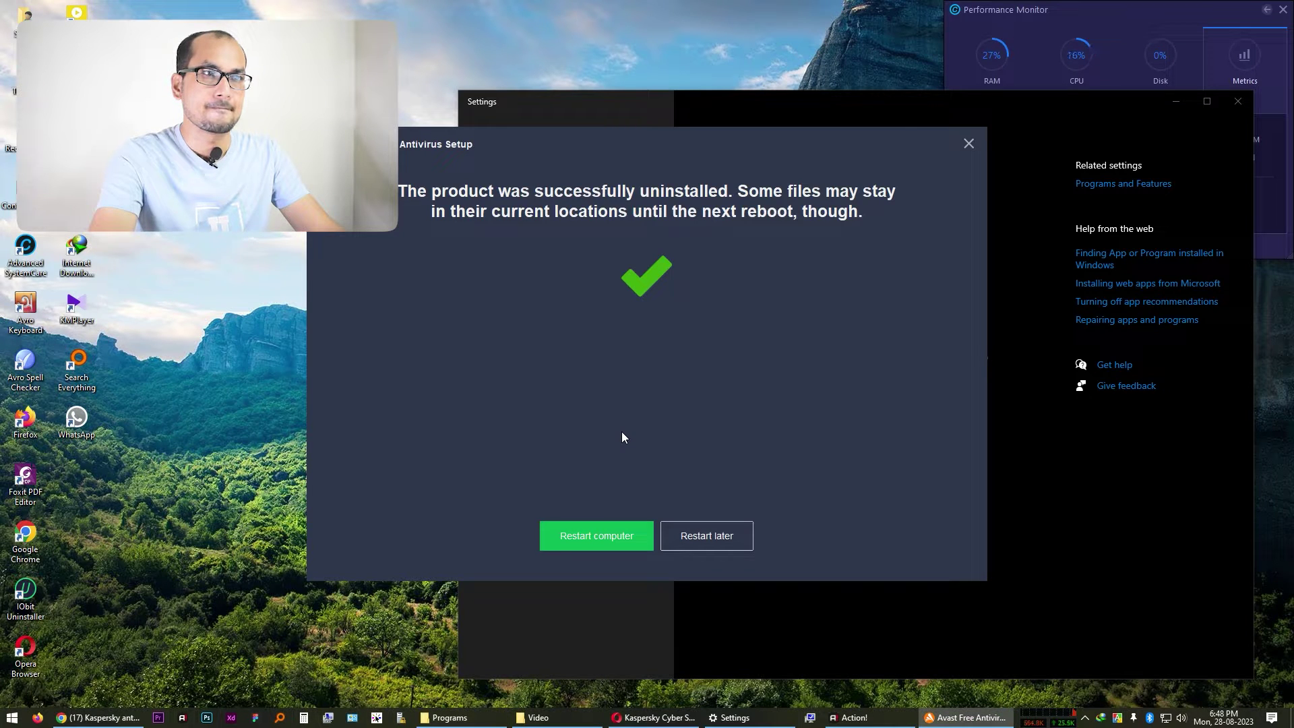
click(705, 541)
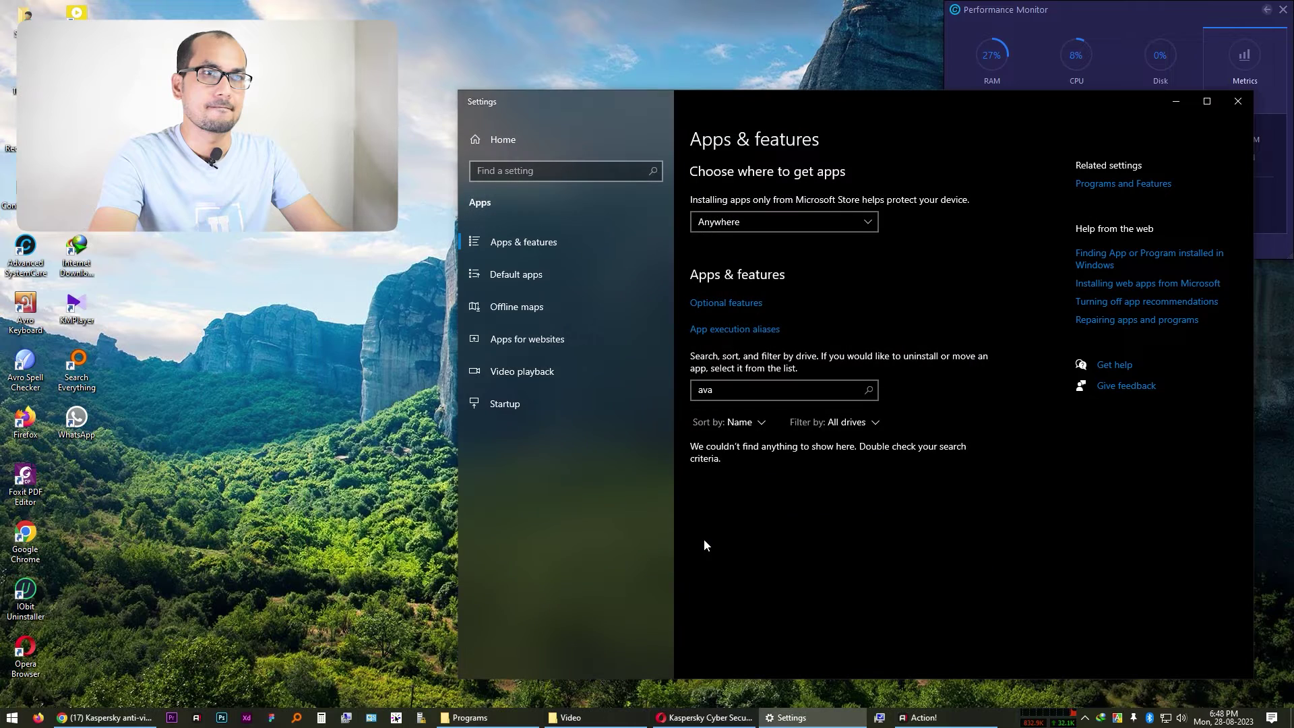
click(1238, 108)
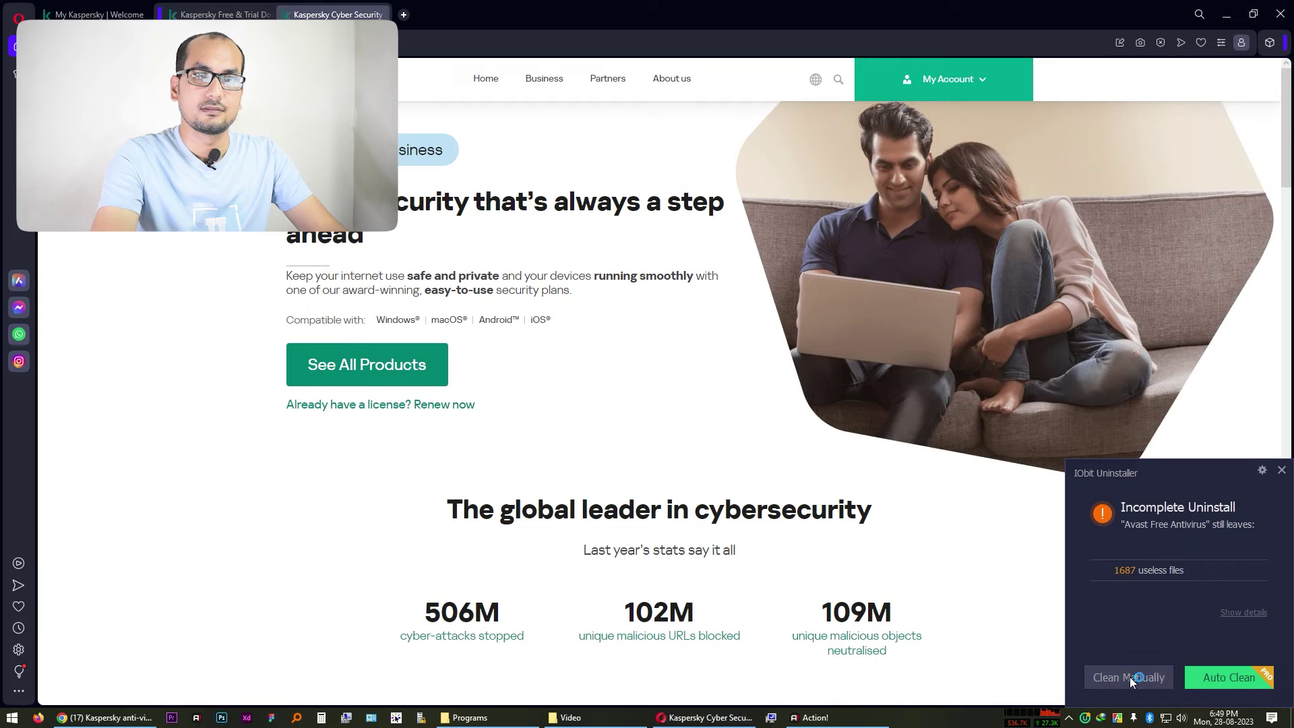
Scan for Avast leftovers in IObit Uninstaller and delete all 1687 items (2.0 GB)
click(1130, 676)
click(911, 438)
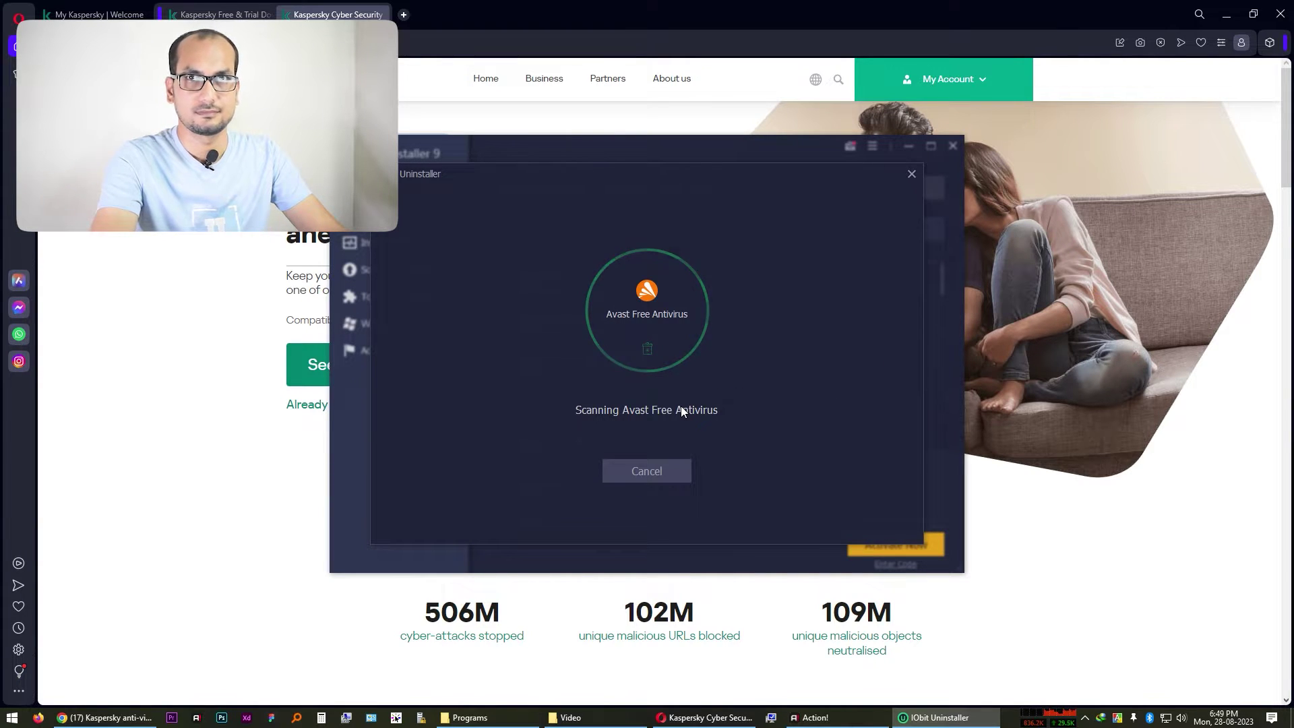
scroll(799, 357, down, 15)
drag(894, 263, 891, 457)
click(689, 501)
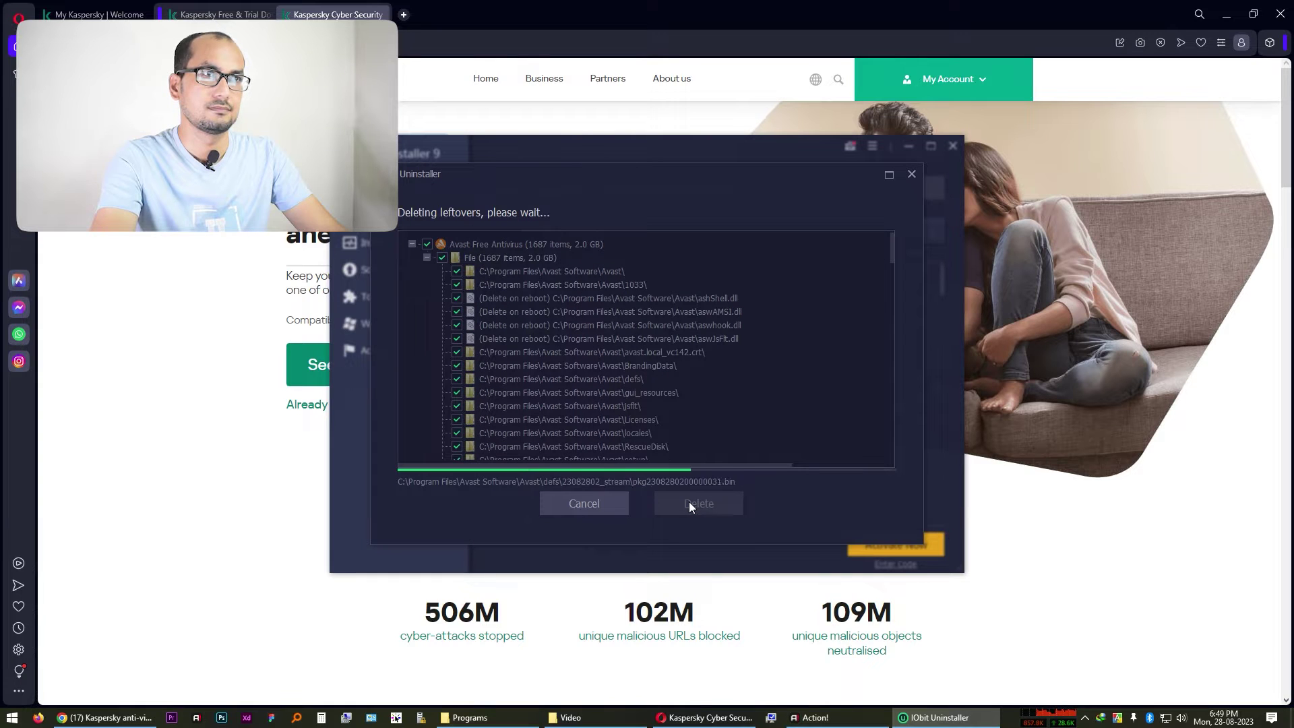
Dismiss the cleanup result, close IObit, and return to the Kaspersky Free & Trial page
click(911, 173)
click(953, 146)
click(223, 14)
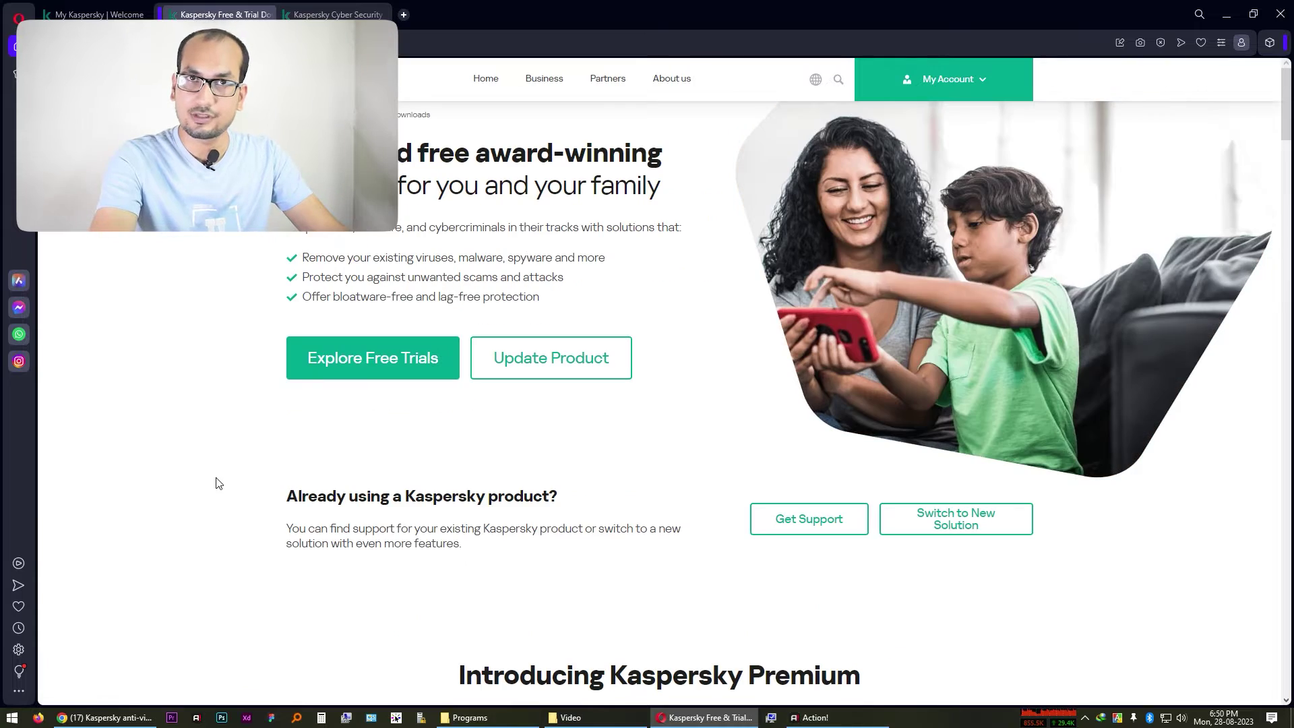
Scroll to the Kaspersky Premium free-trial offer, then bring up the Programs downloads folder
scroll(255, 527, down, 20)
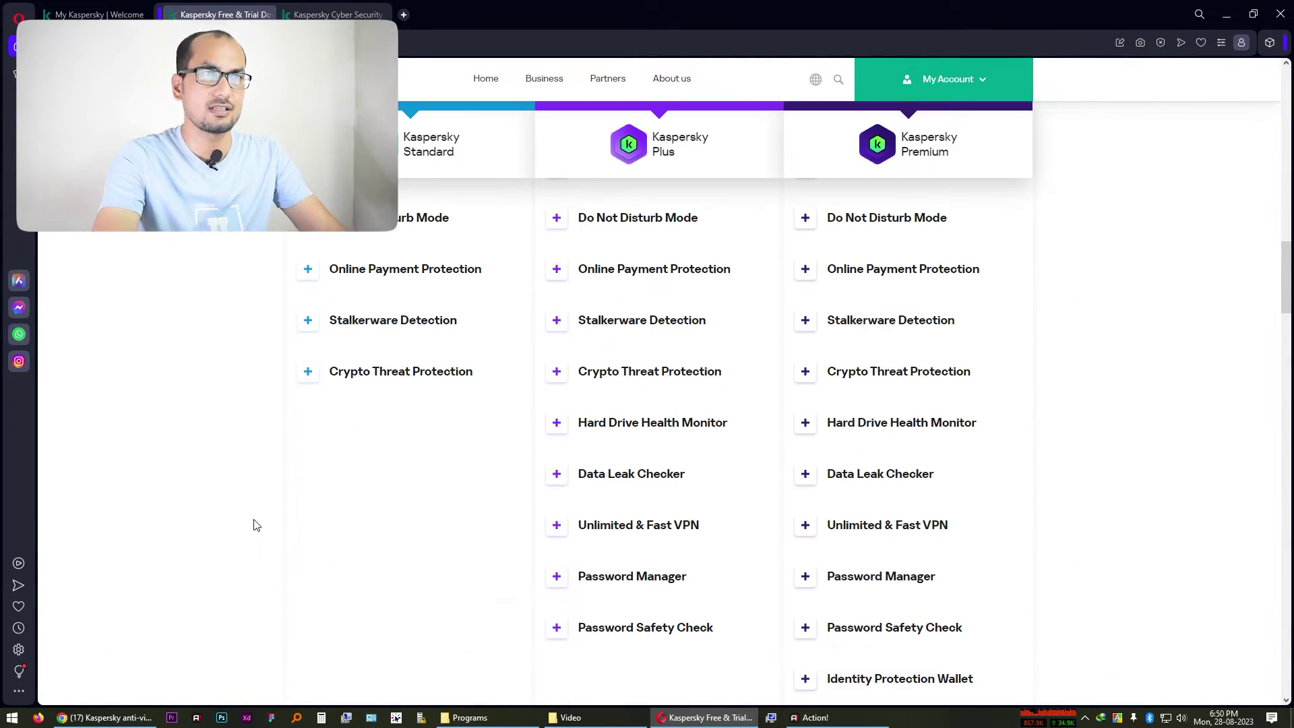
scroll(256, 524, up, 10)
scroll(256, 525, up, 5)
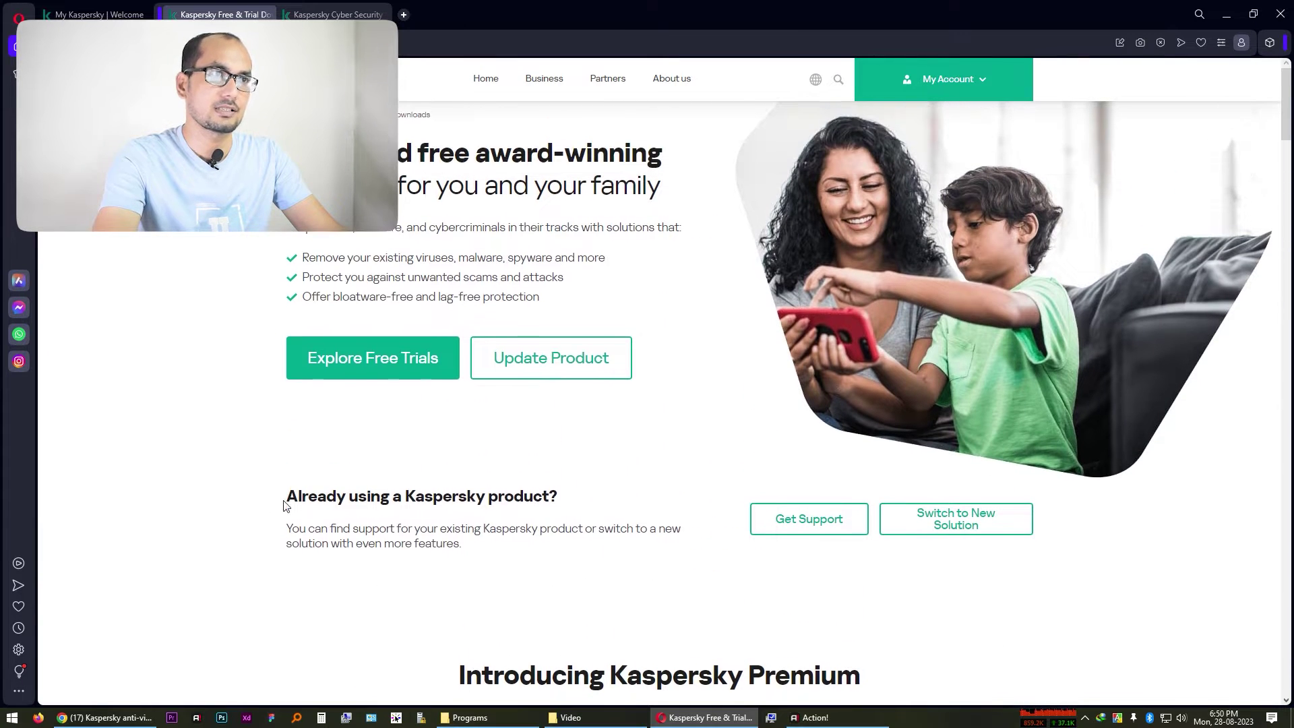
scroll(283, 505, down, 7)
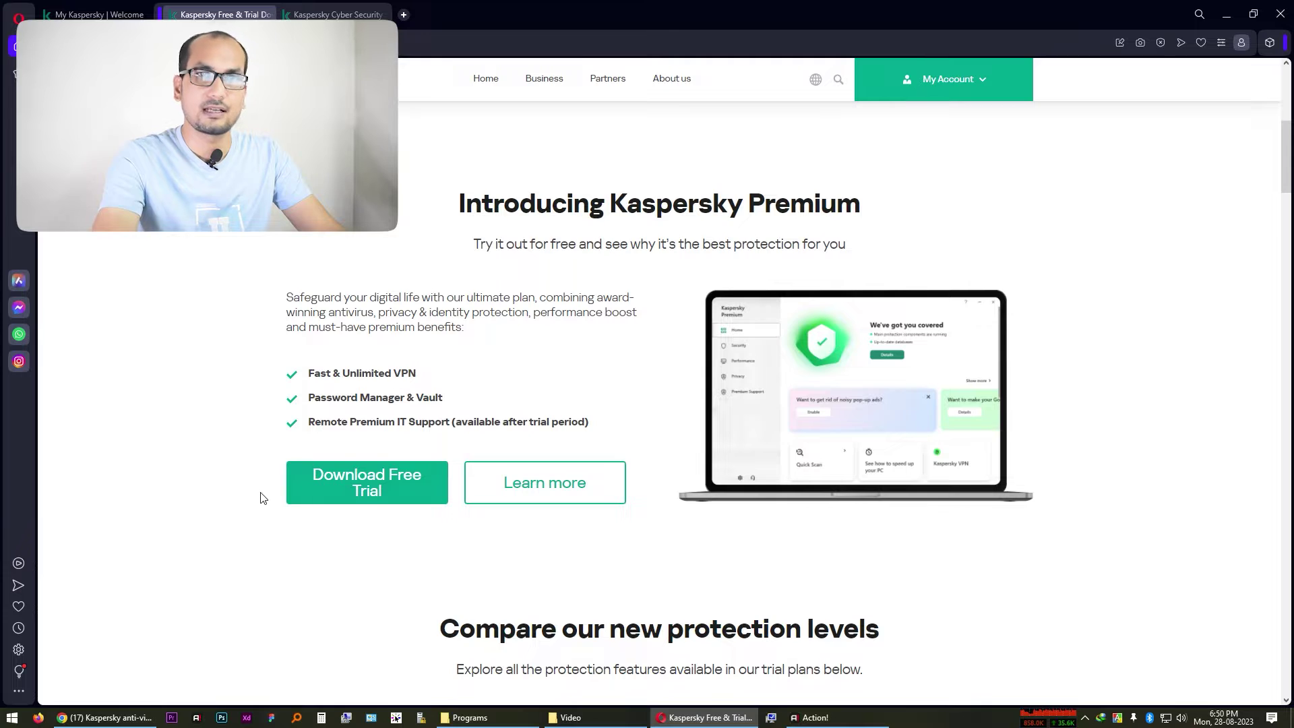
scroll(261, 496, down, 2)
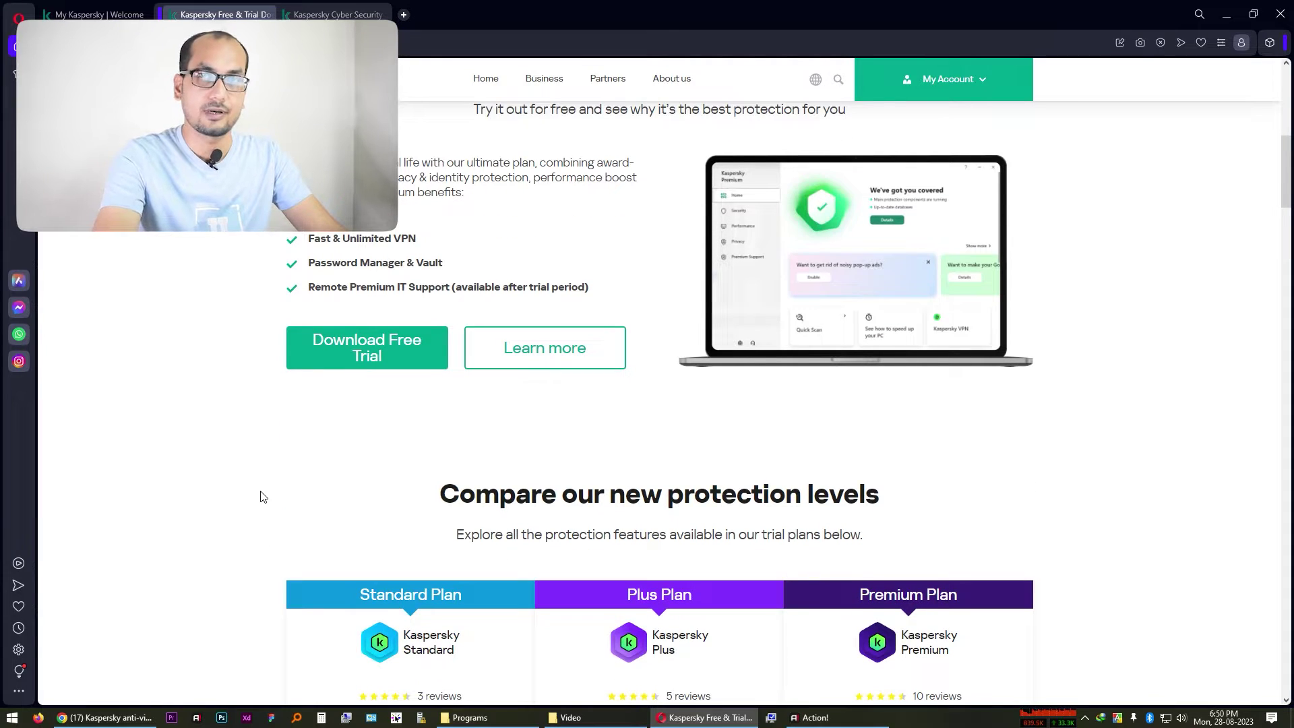
click(470, 717)
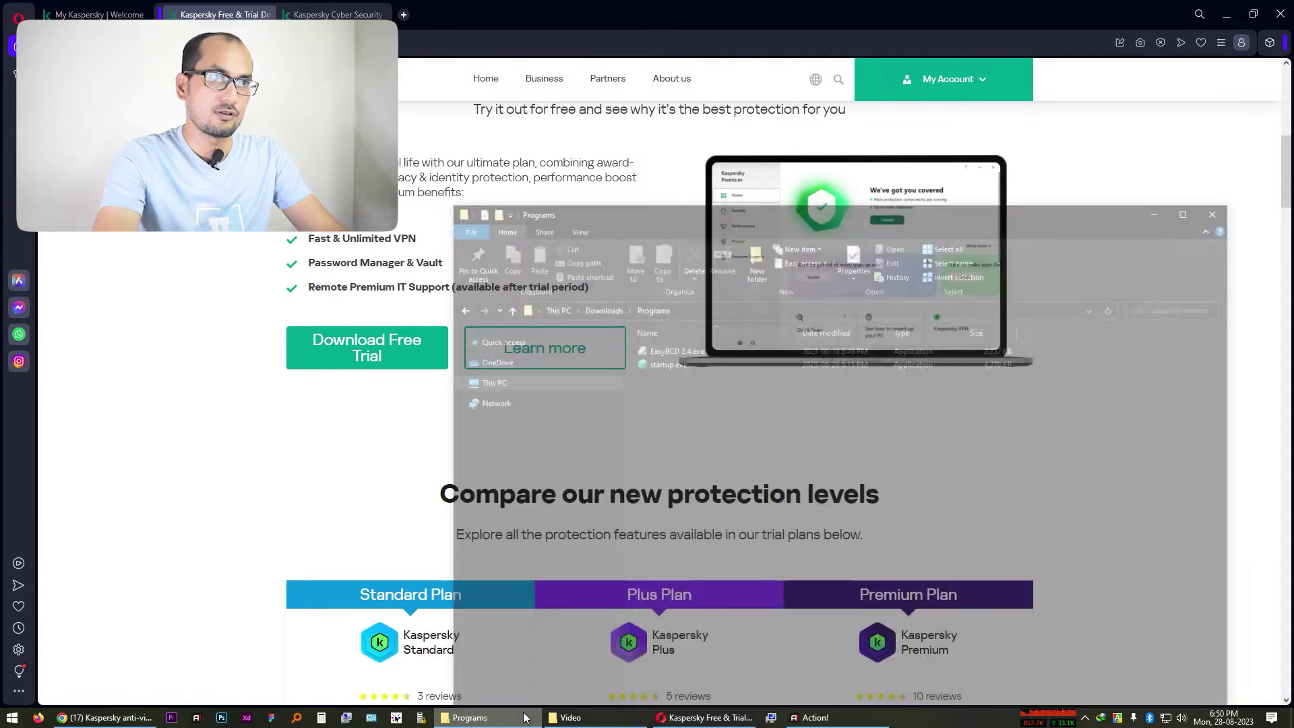
Run startup.exe, opting out of Kaspersky Security Network and the VPN, and allow installation
click(697, 291)
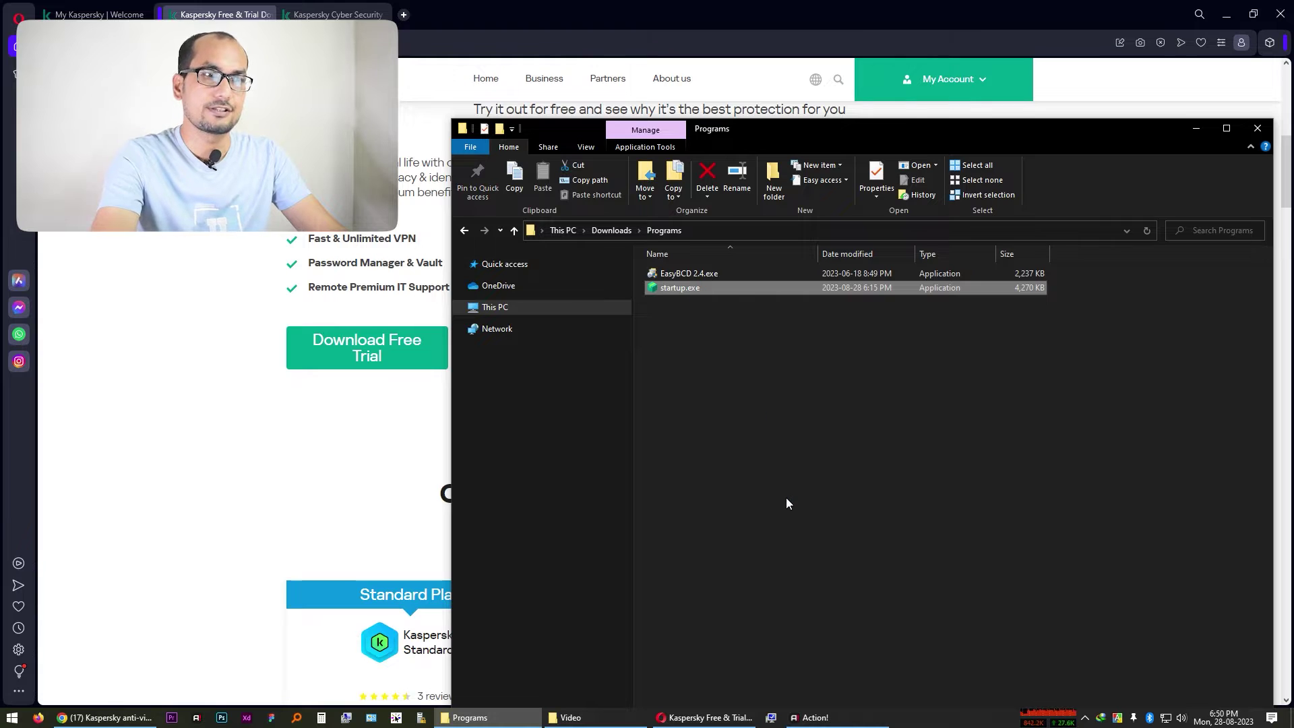
key(Return)
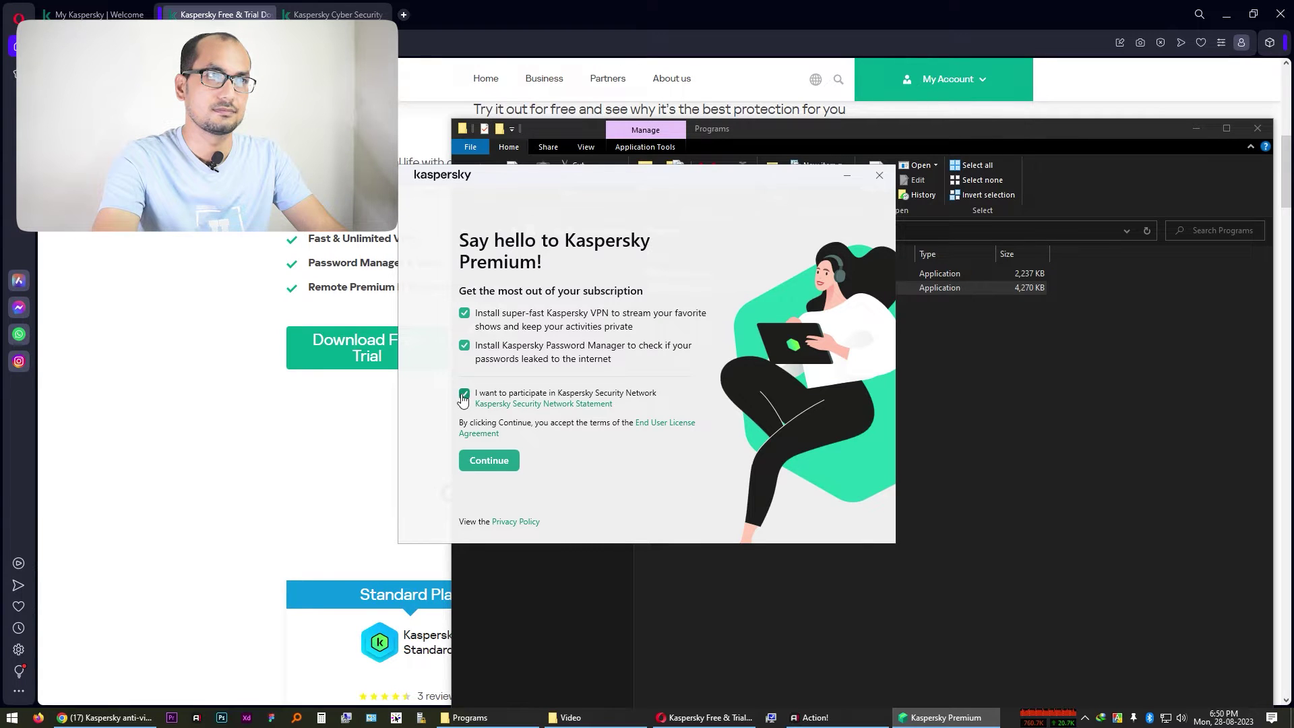
click(463, 394)
click(464, 314)
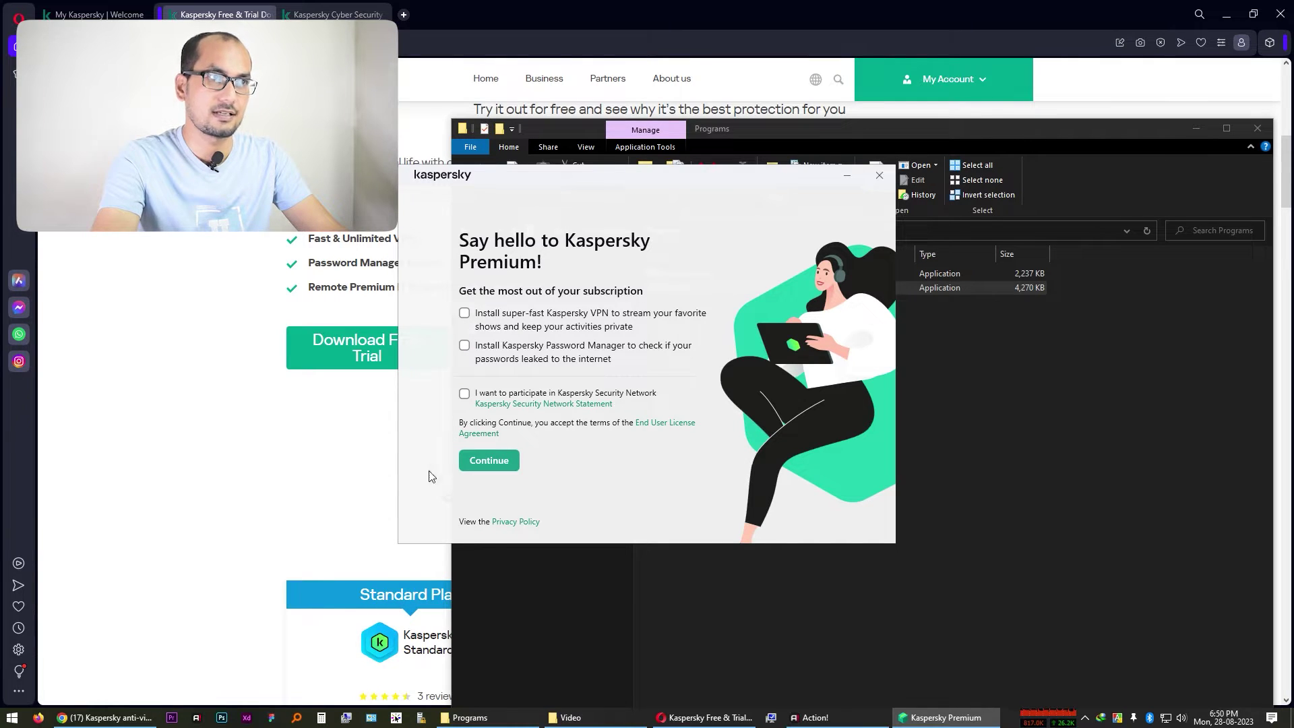
click(474, 468)
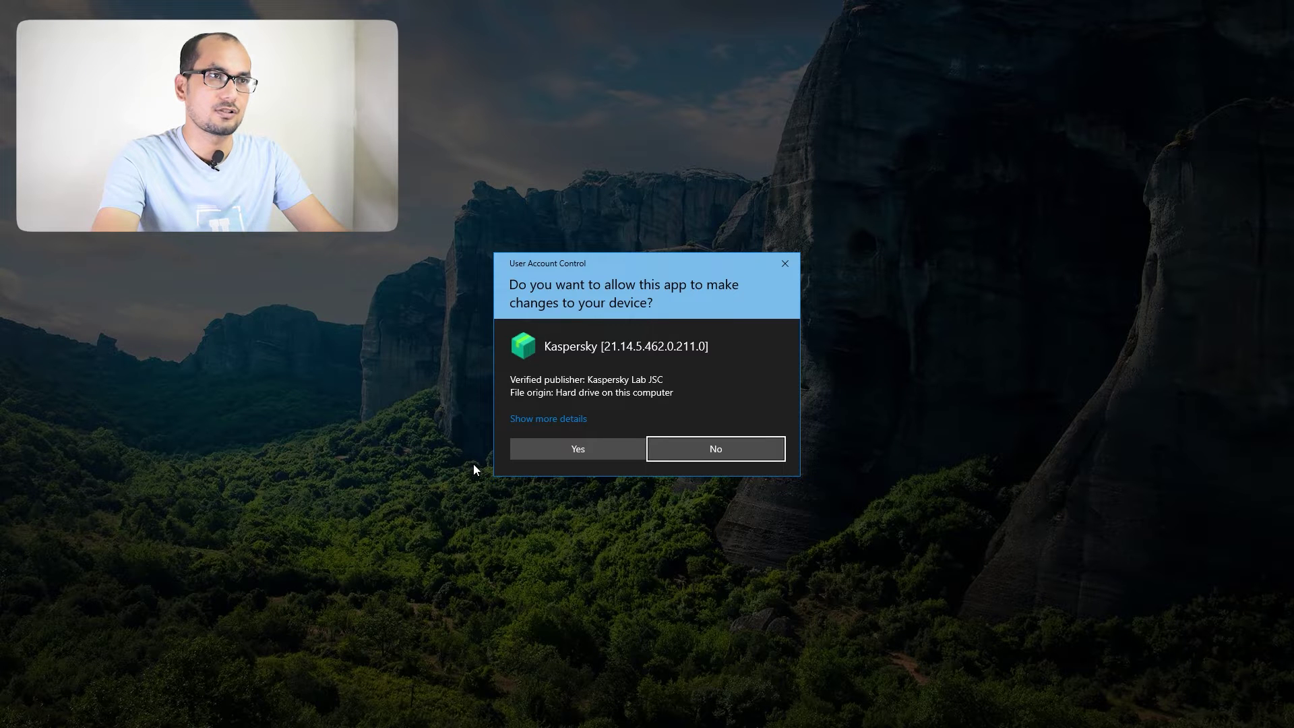
click(518, 457)
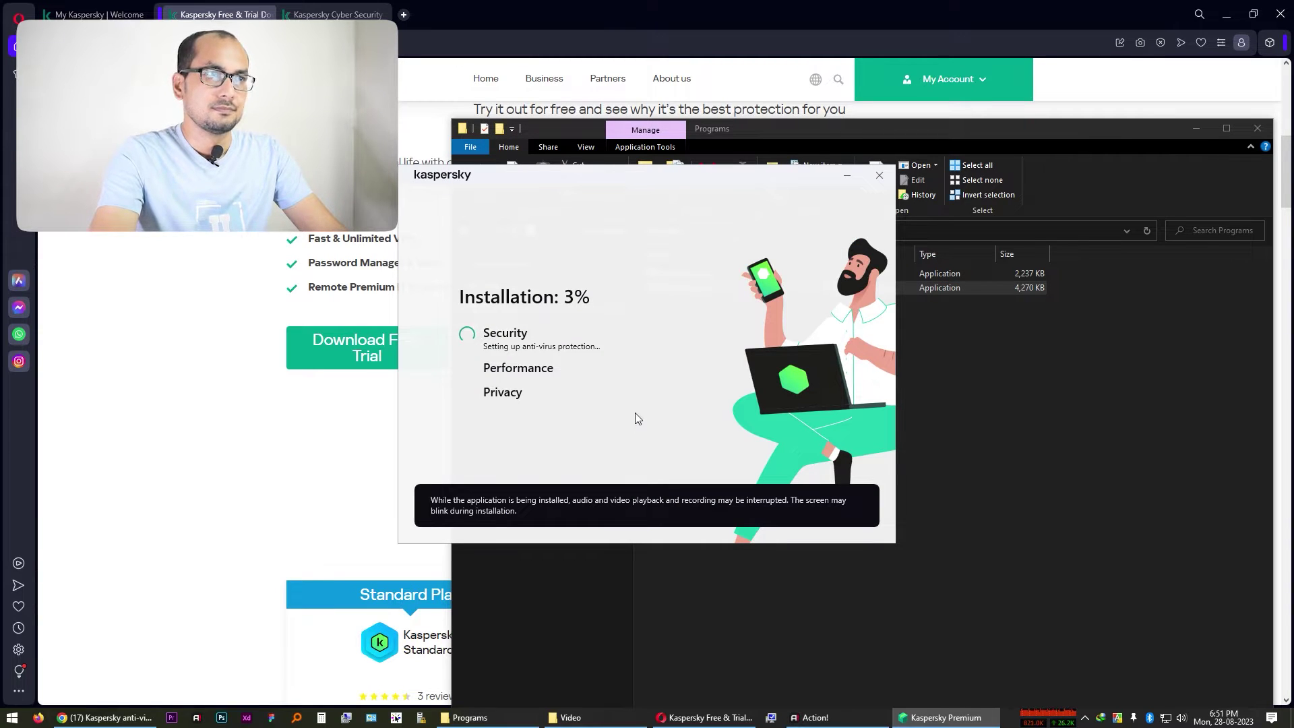
Minimise the browser and File Explorer and move the installer window left while it installs
click(1226, 14)
click(1196, 132)
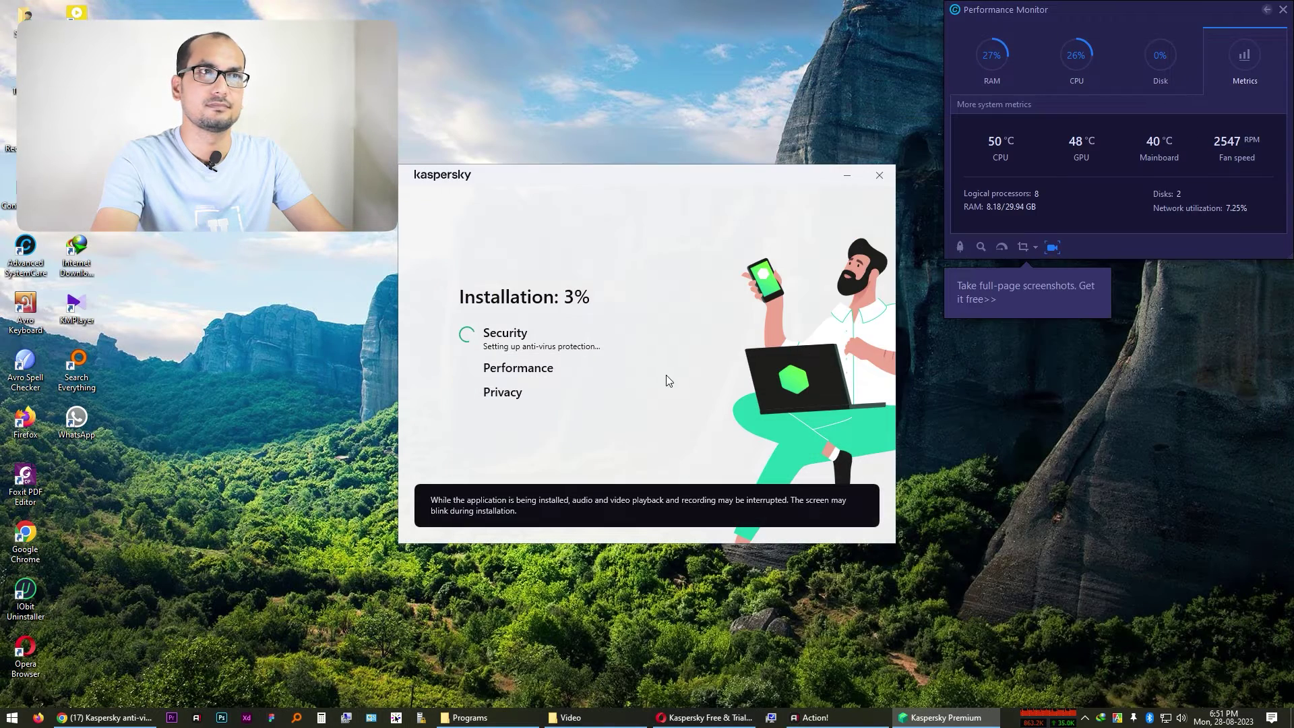
drag(607, 185, 573, 195)
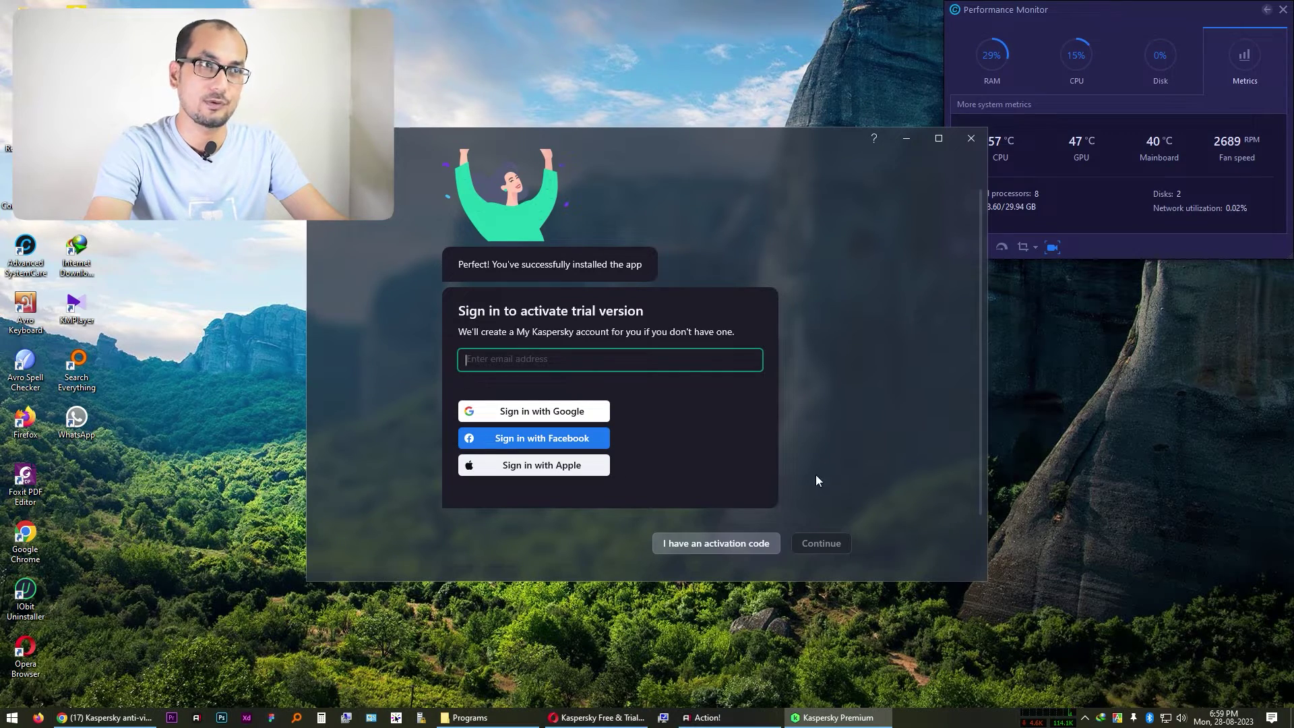
Open the activation code panel in Kaspersky Premium and scroll back up
click(731, 543)
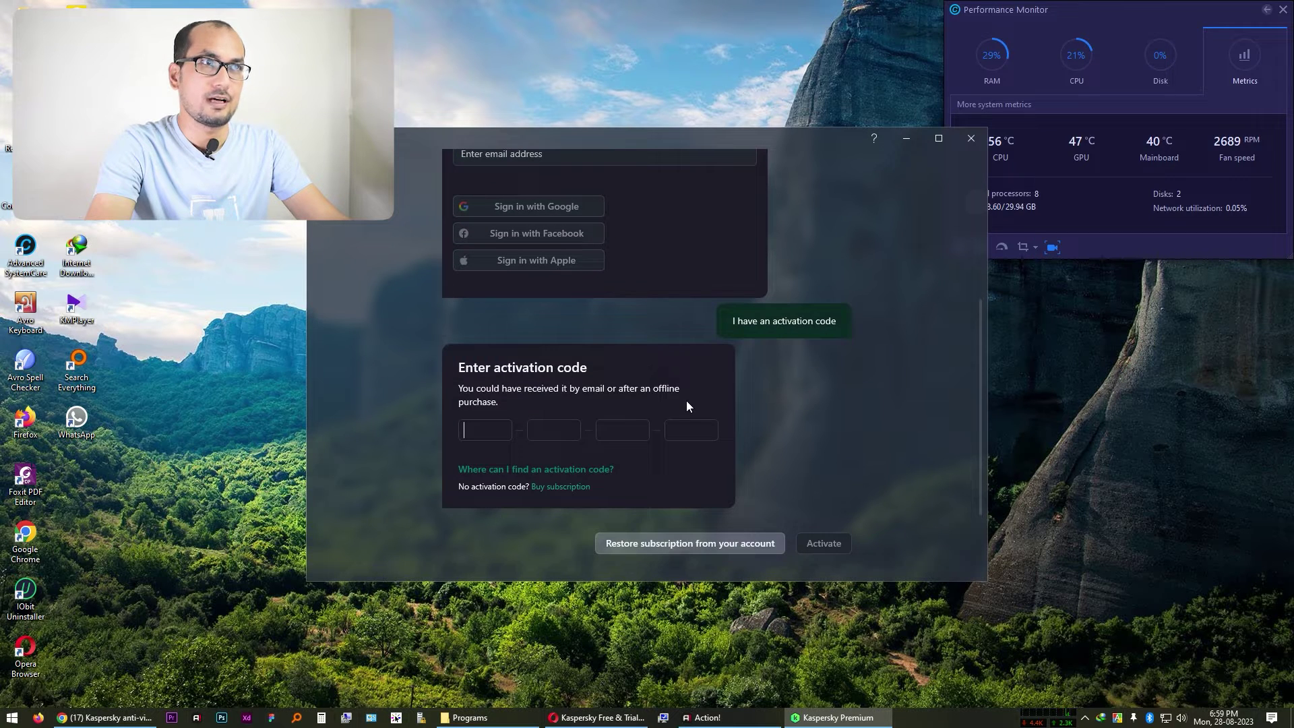
scroll(683, 445, up, 4)
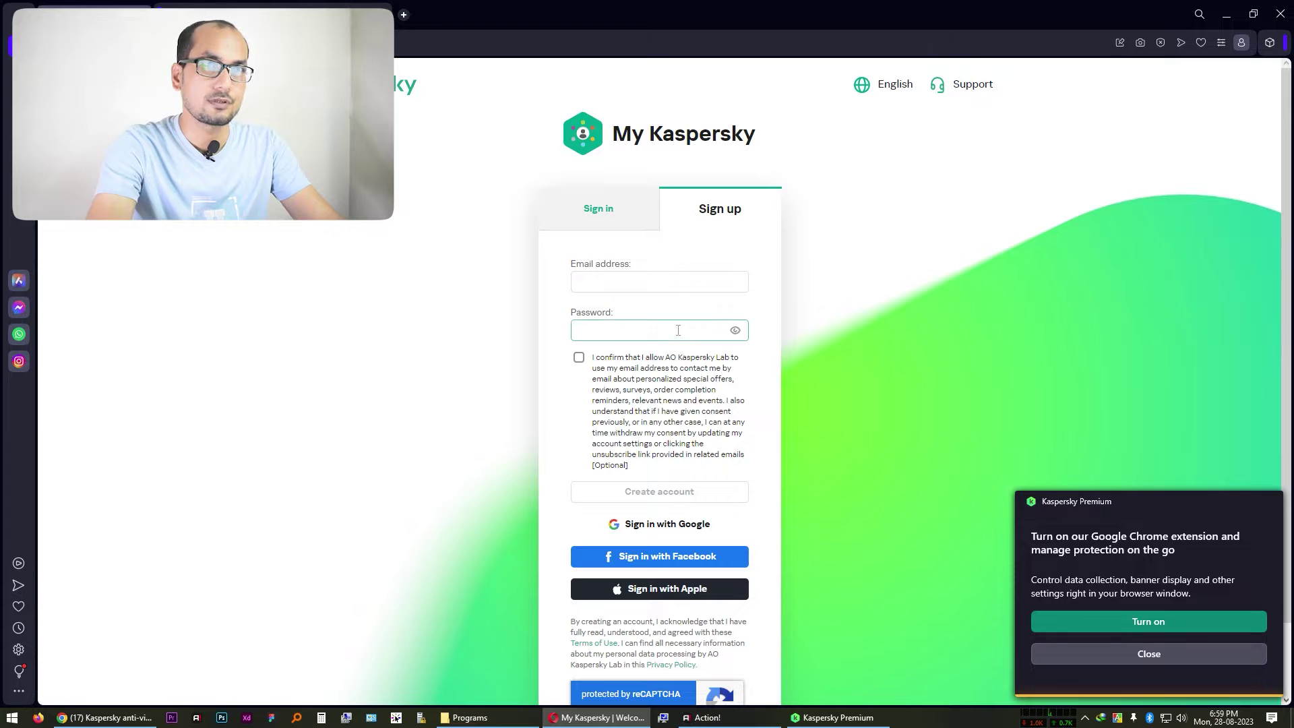
Select the sign-up e-mail field, then accept Kaspersky Premium's prompt to turn on the Chrome extension
click(672, 278)
click(1086, 599)
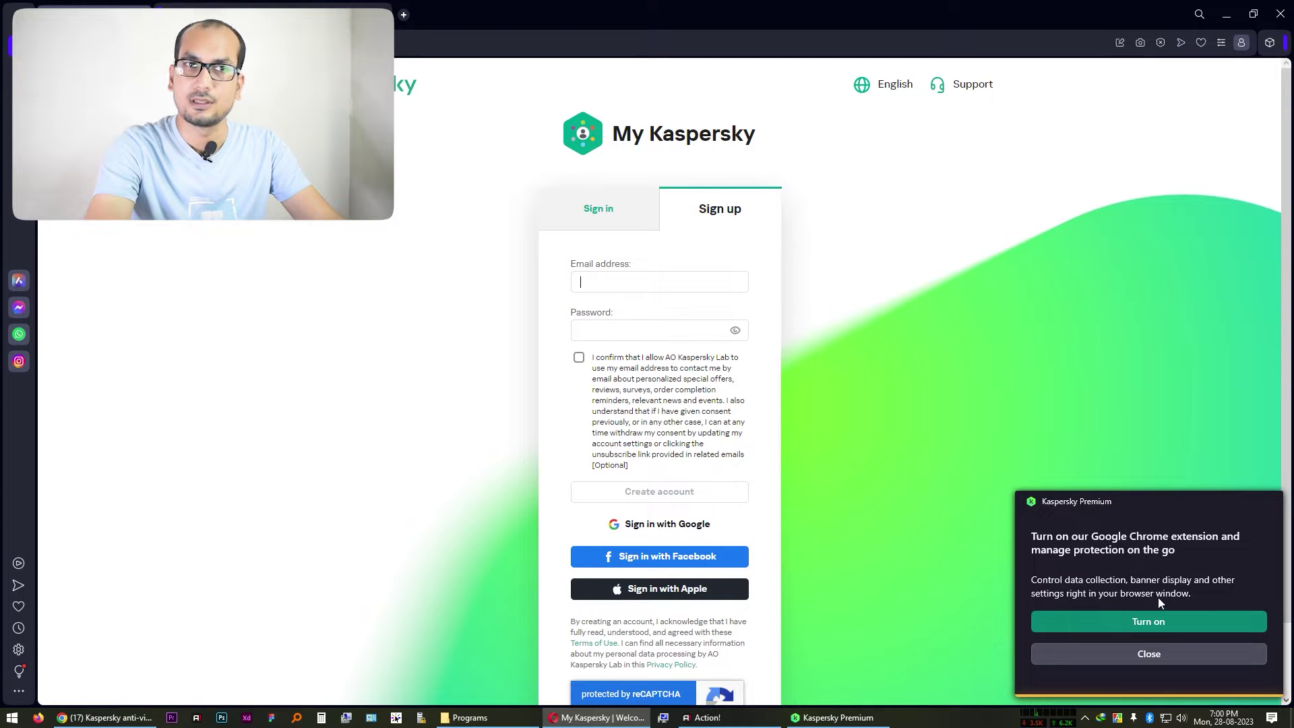
click(1167, 619)
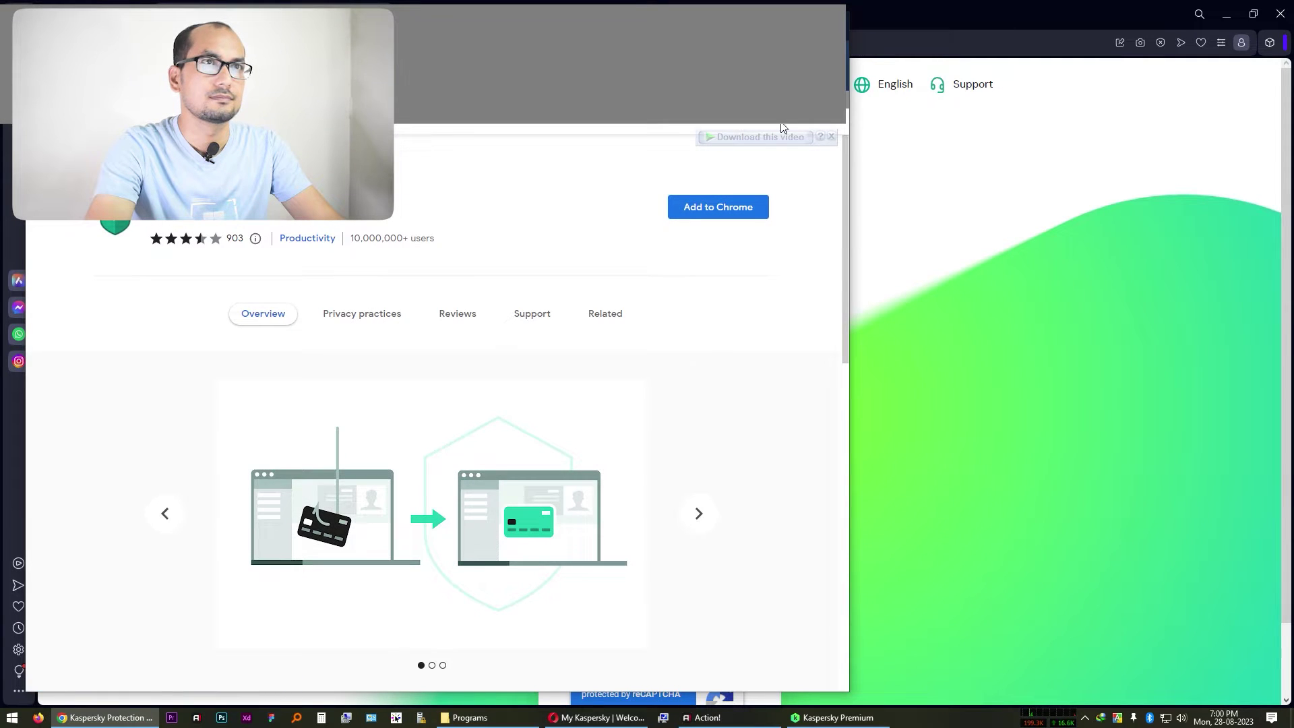
Maximise Chrome, add and pin Kaspersky Protection, then return to the My Kaspersky sign-up page
key(super+Up)
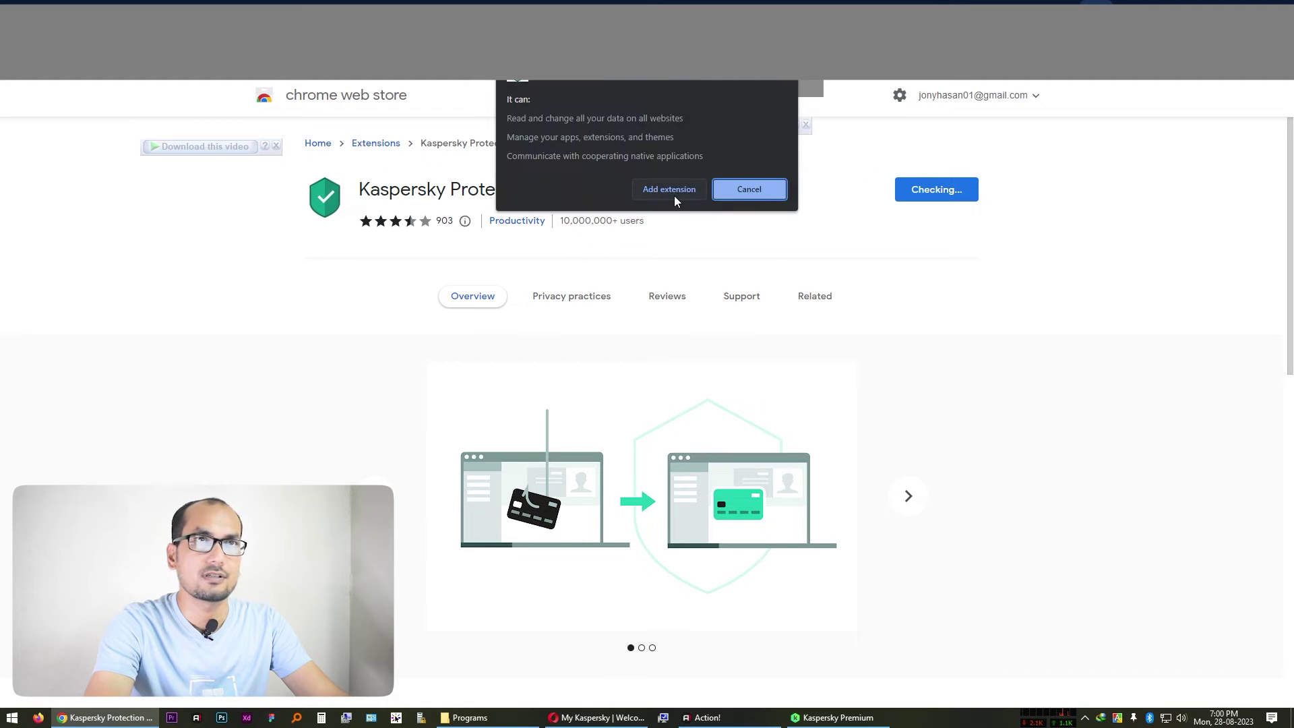
click(674, 193)
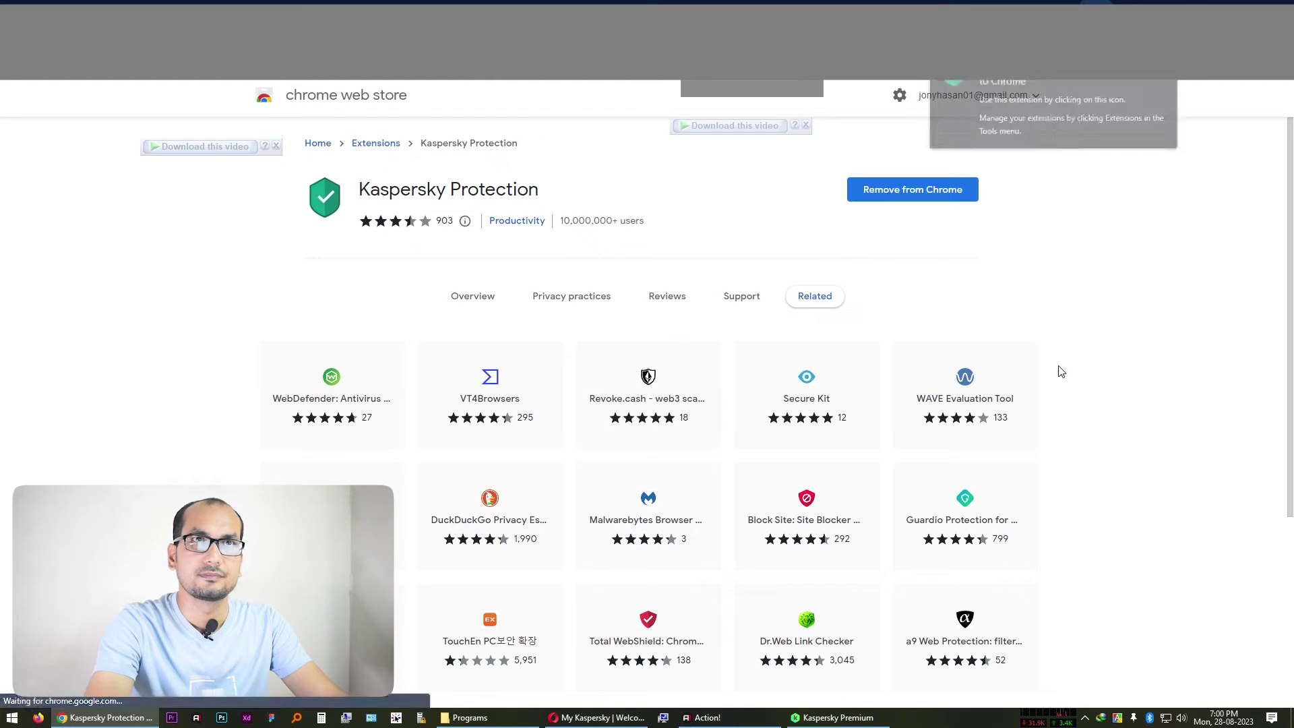
click(1190, 57)
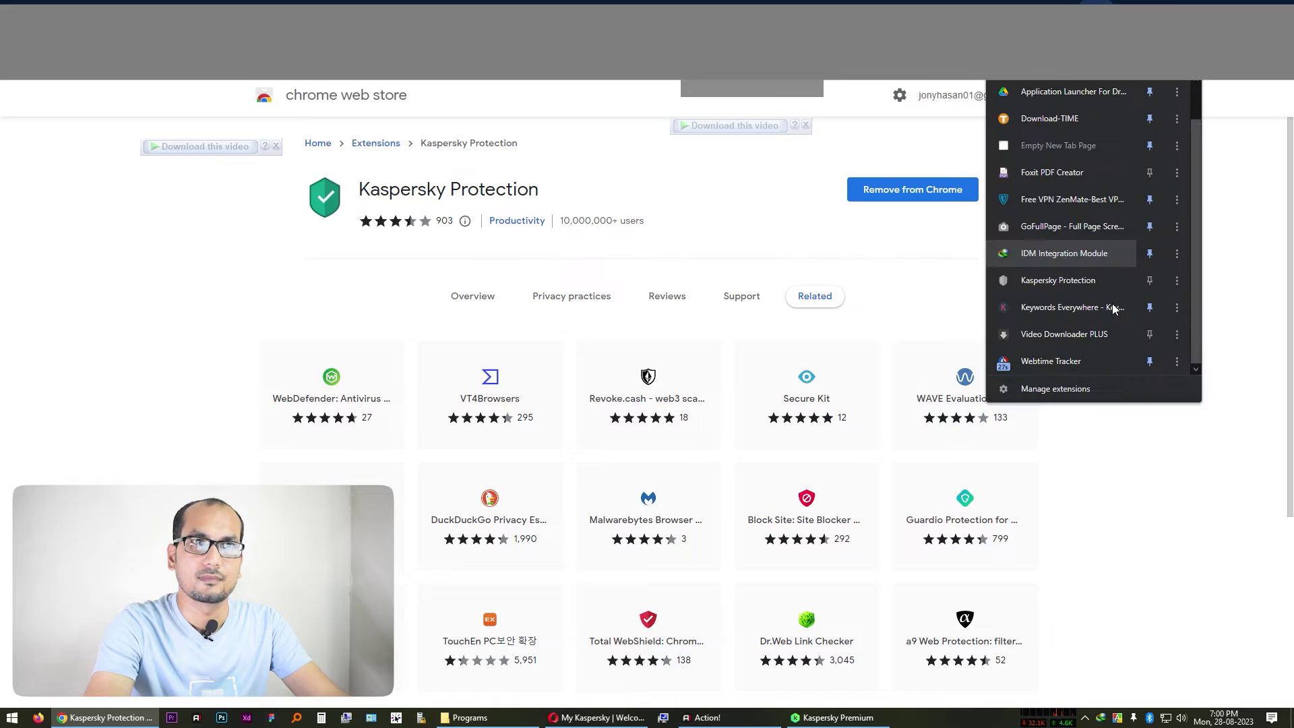
click(1150, 282)
click(1165, 58)
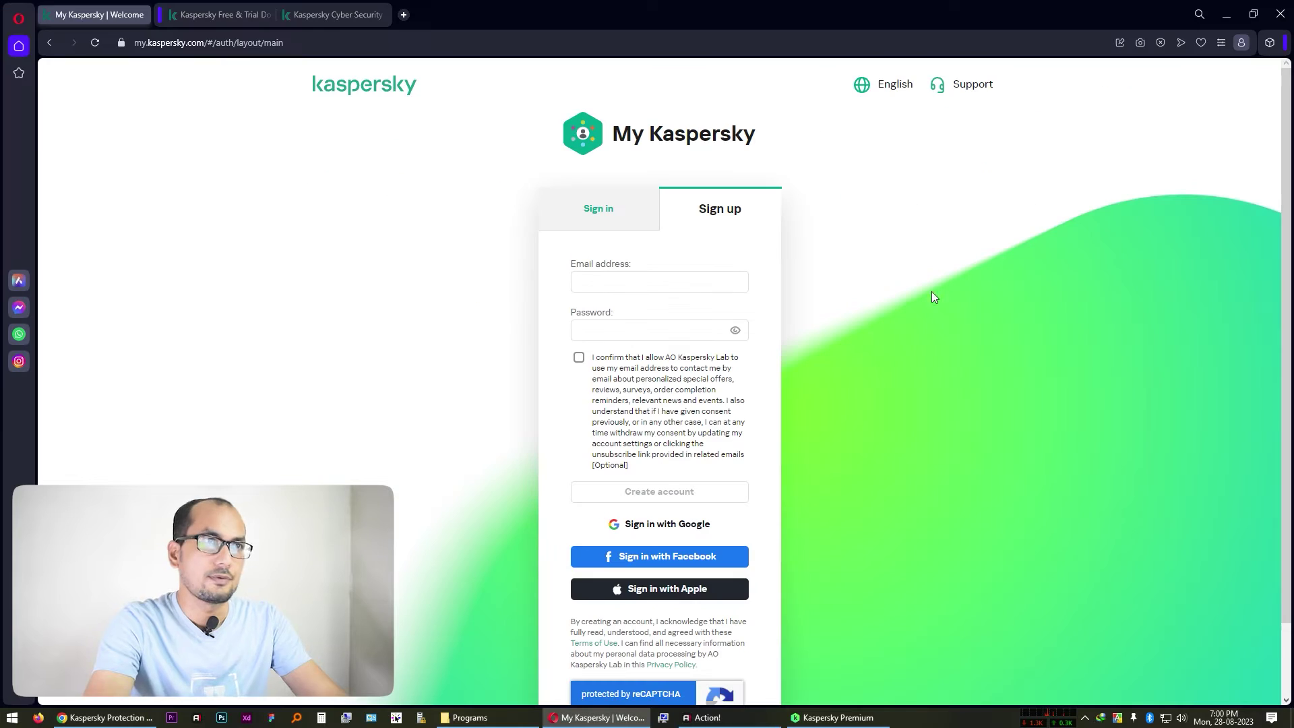
click(635, 278)
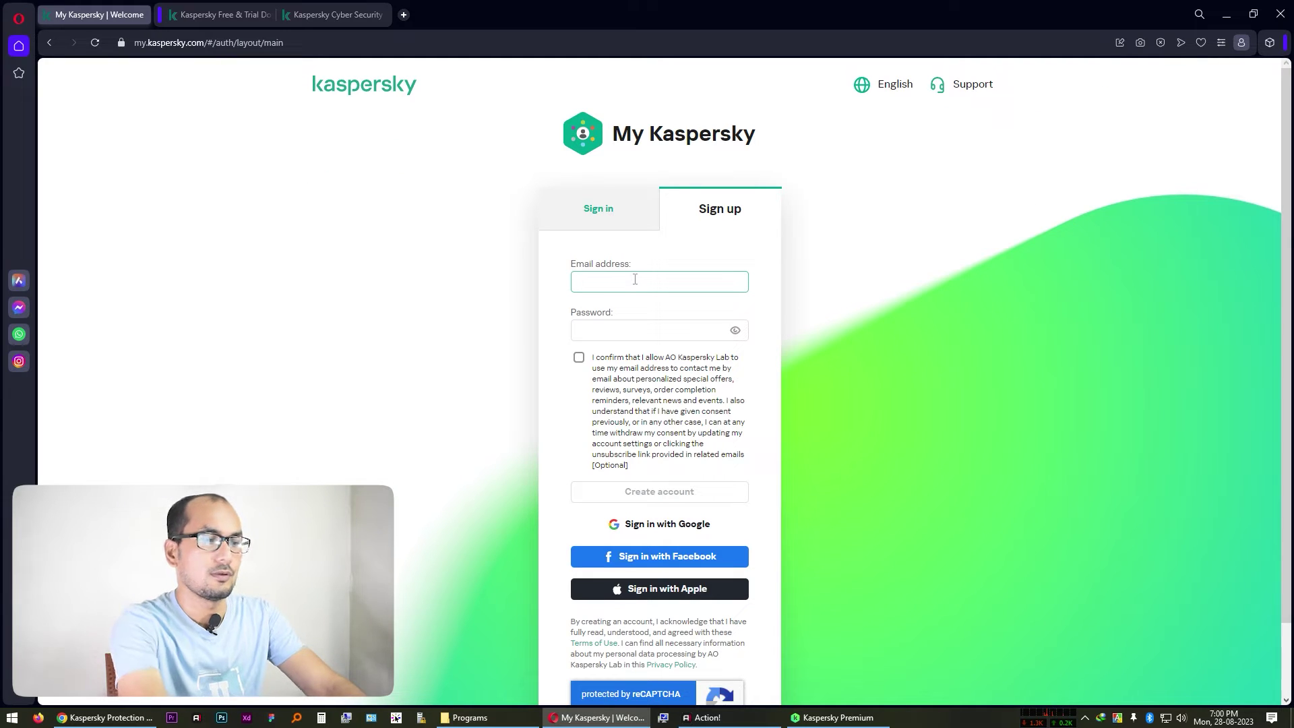
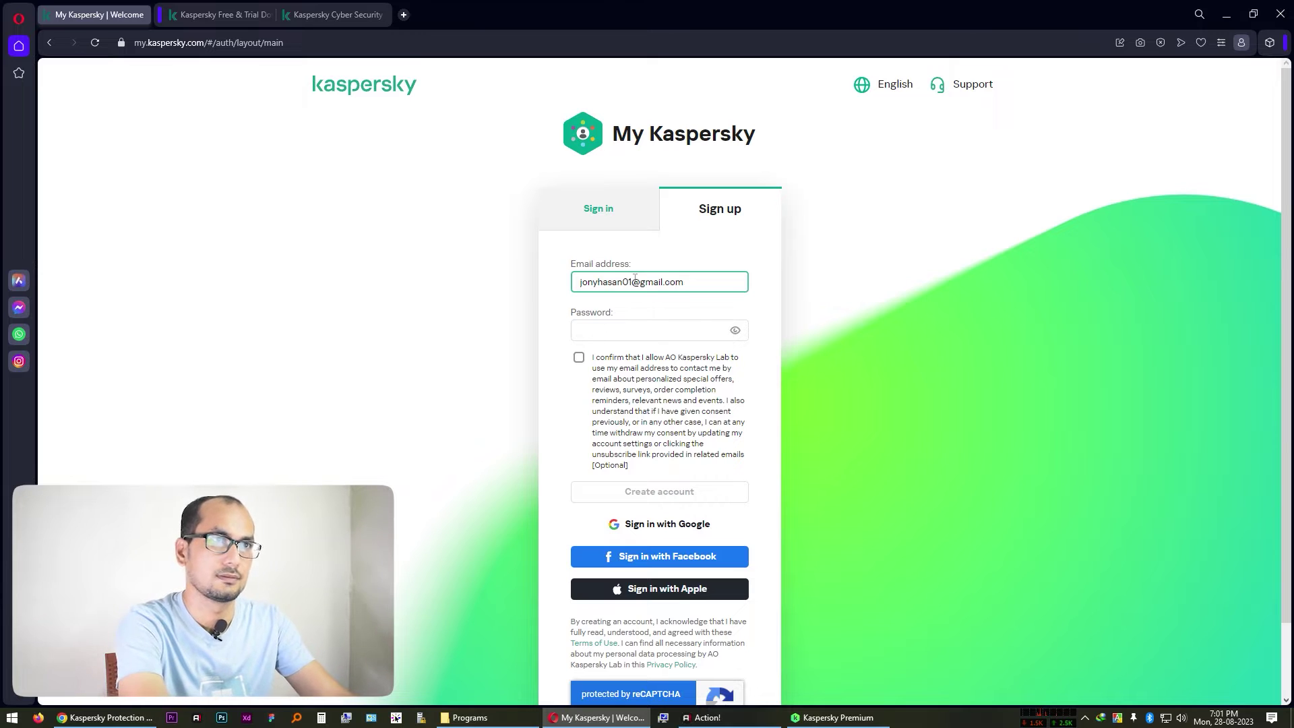
Enter the e-mail address and a password, give consent, submit, and select traffic-light reCAPTCHA tiles
key(Tab)
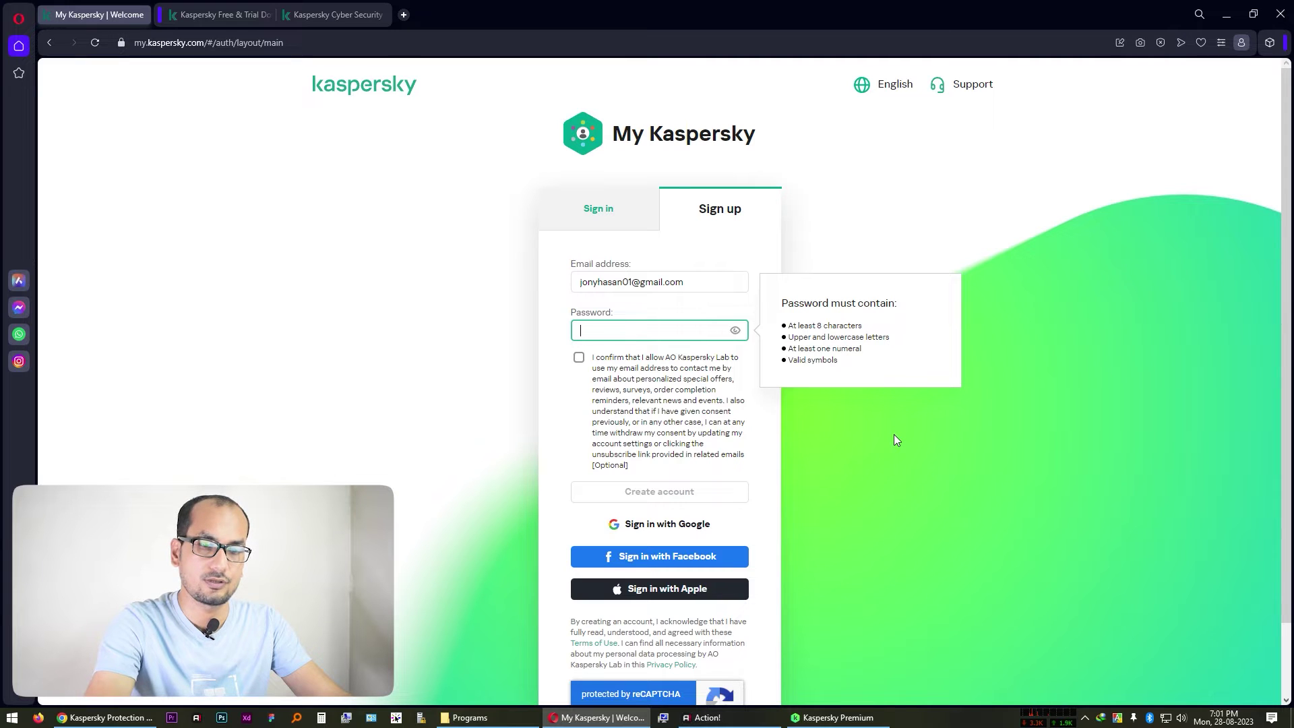
text(********)
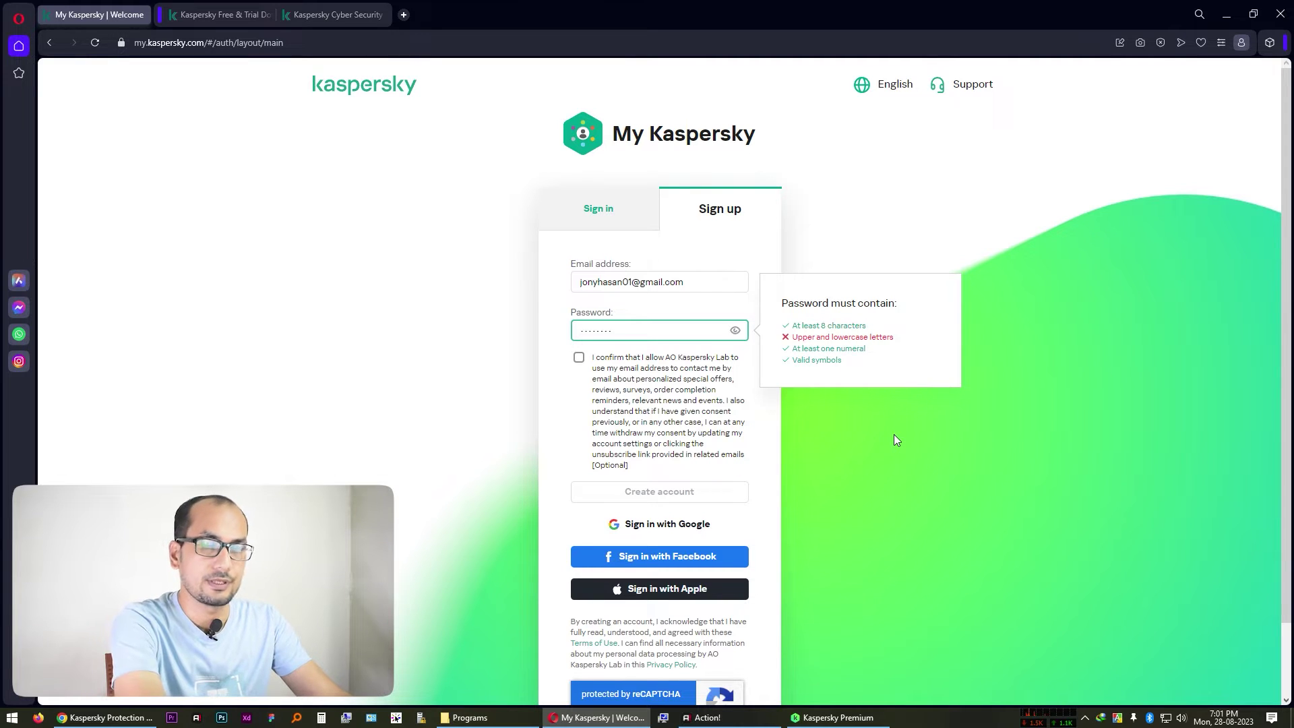
text(**)
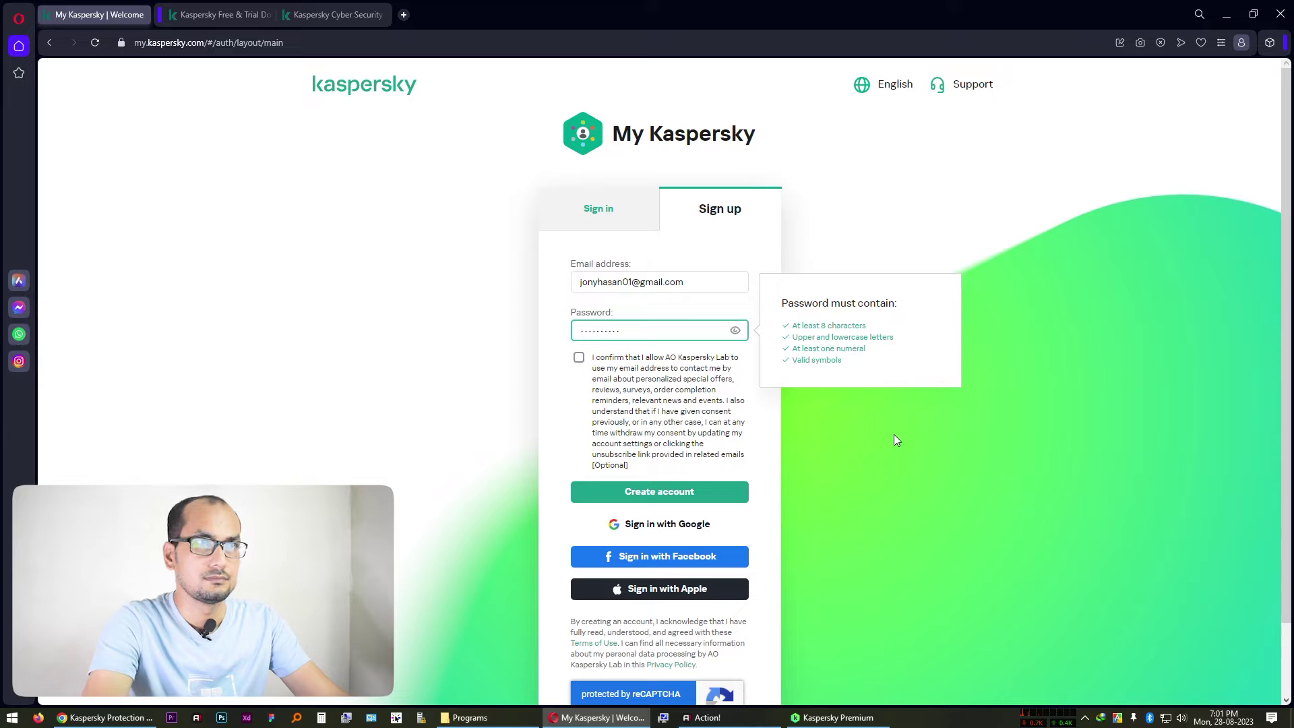
click(579, 358)
click(664, 494)
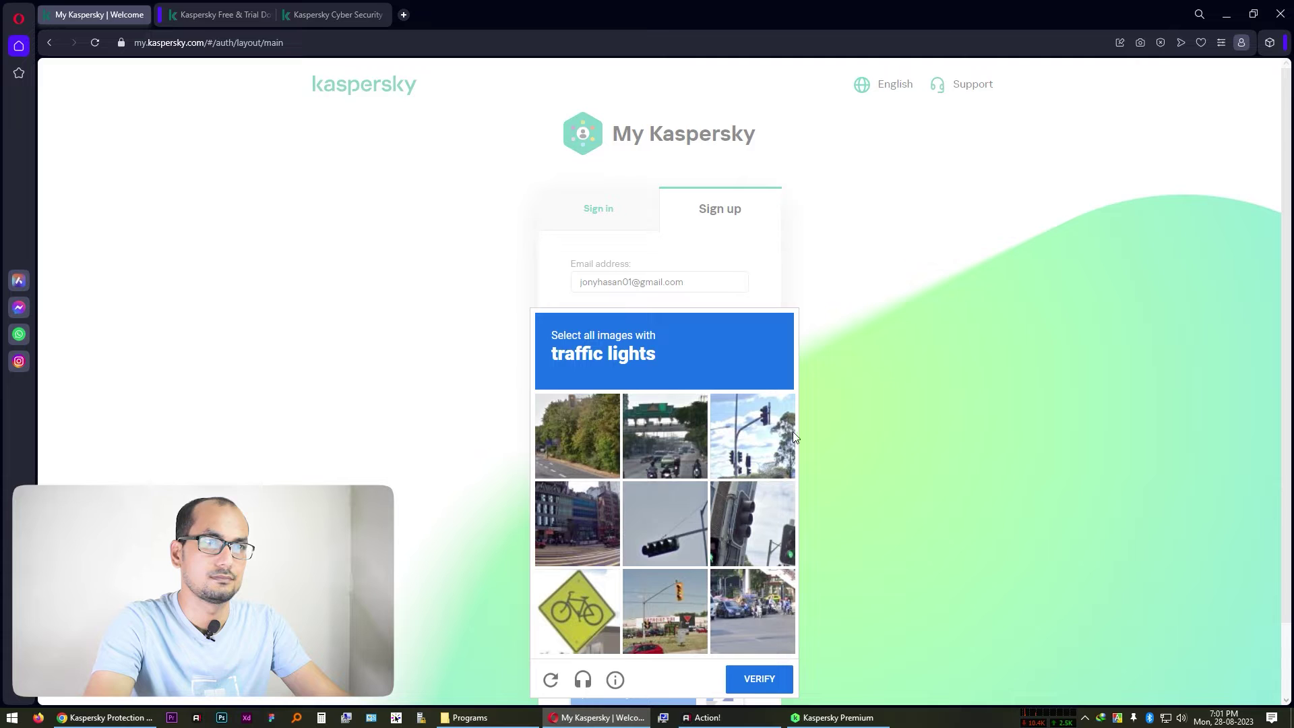
click(778, 450)
click(687, 523)
Select the last two traffic-light tiles, verify the reCAPTCHA, and review the account-created confirmation page
click(657, 624)
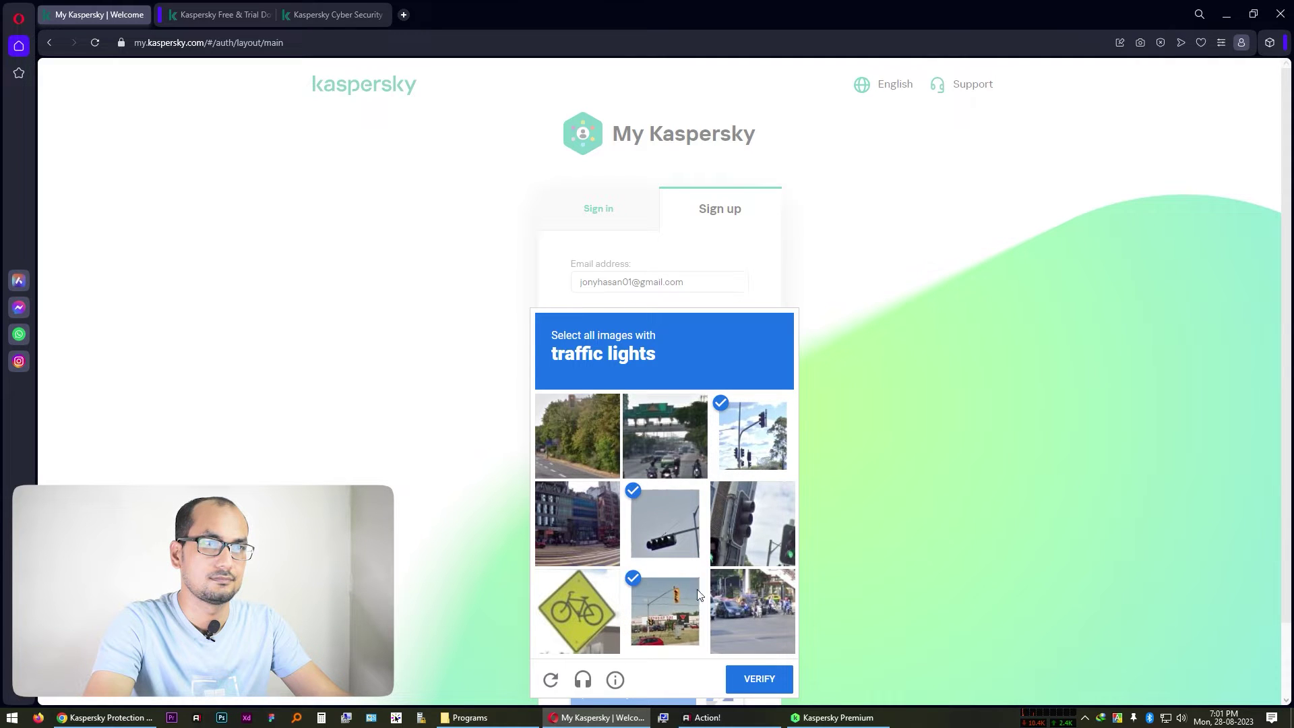
click(726, 561)
click(758, 679)
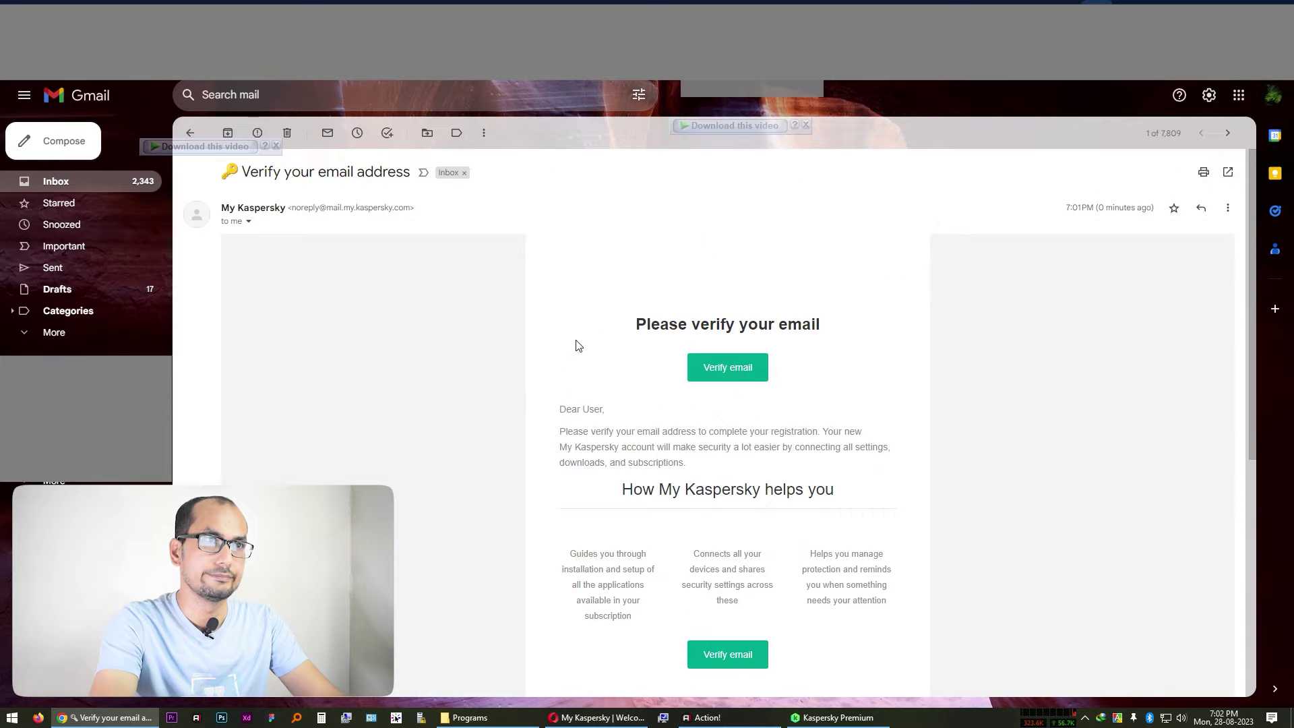
scroll(571, 376, down, 3)
scroll(570, 375, down, 4)
scroll(570, 376, up, 7)
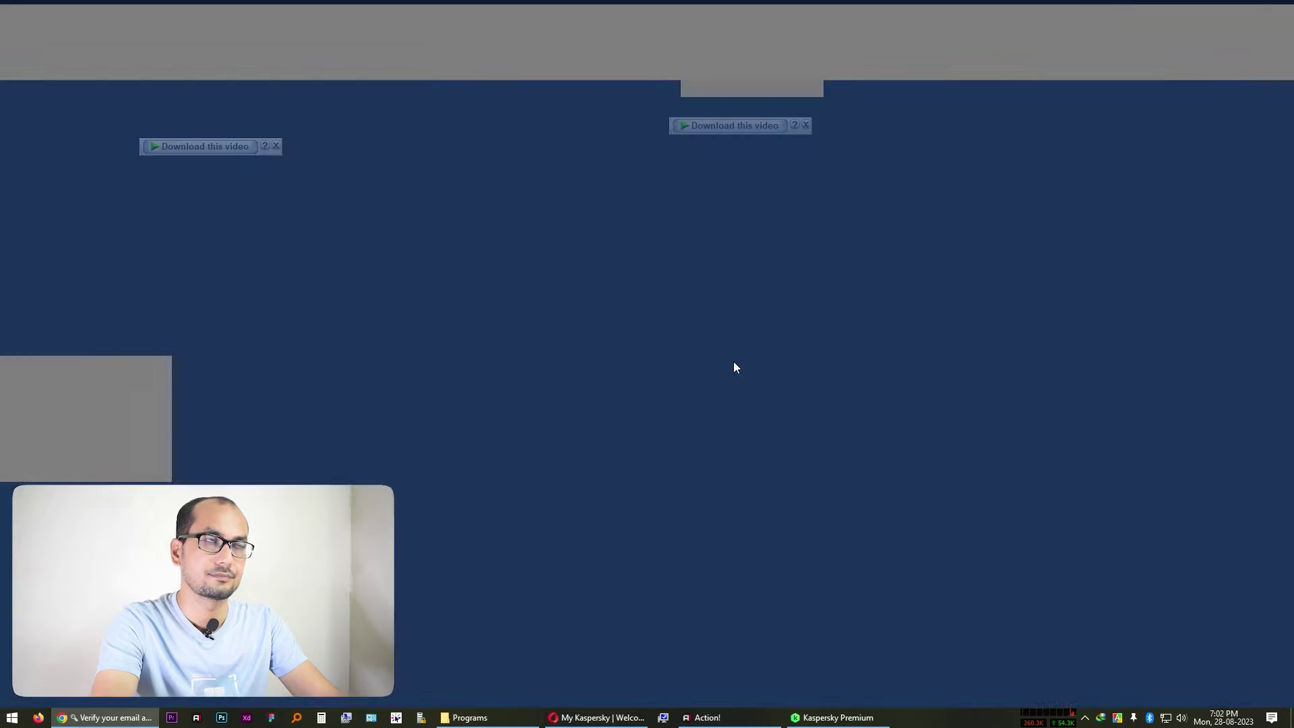